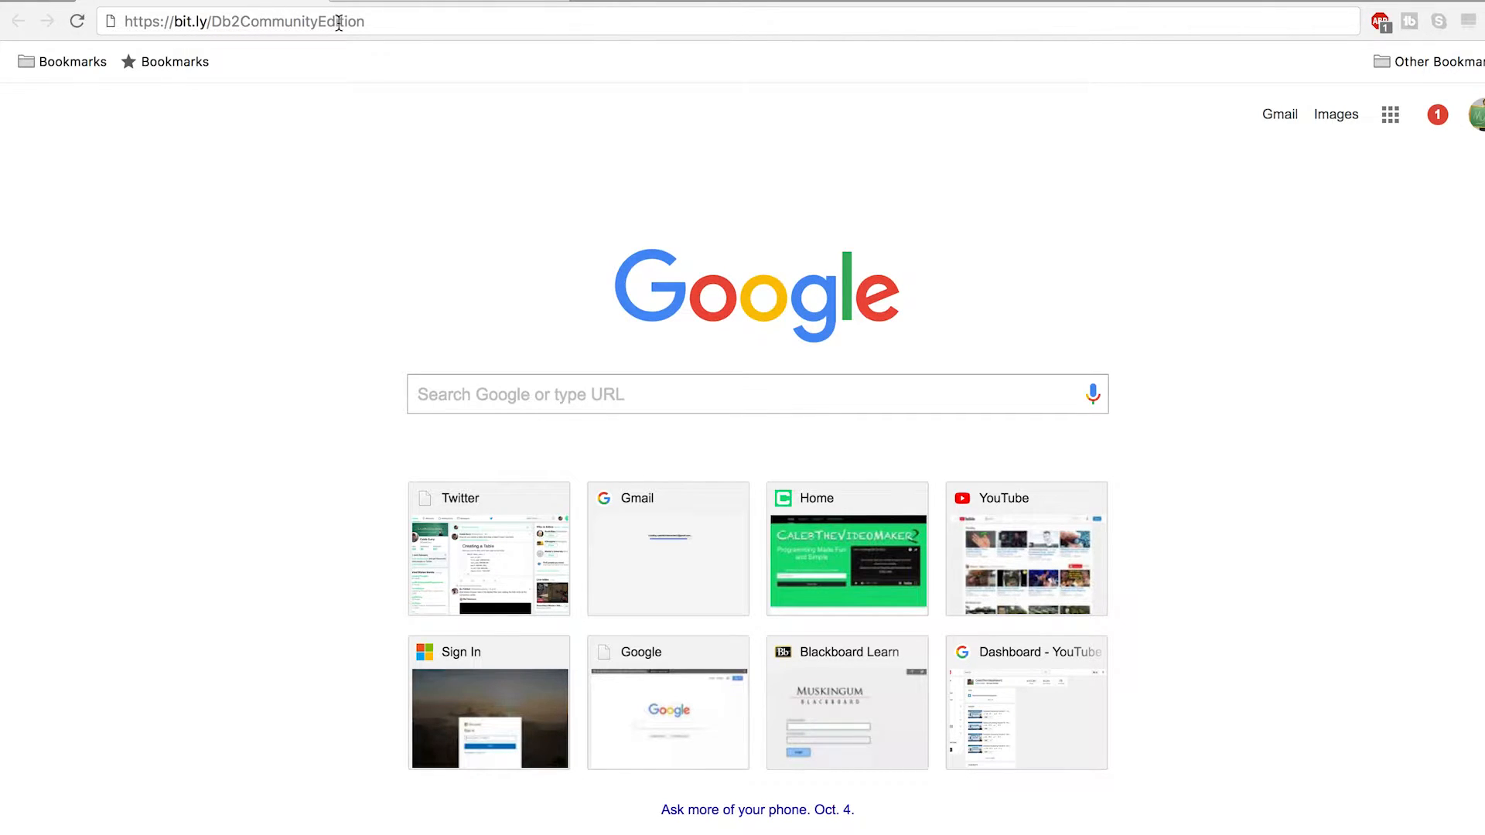
left_click(397, 26)
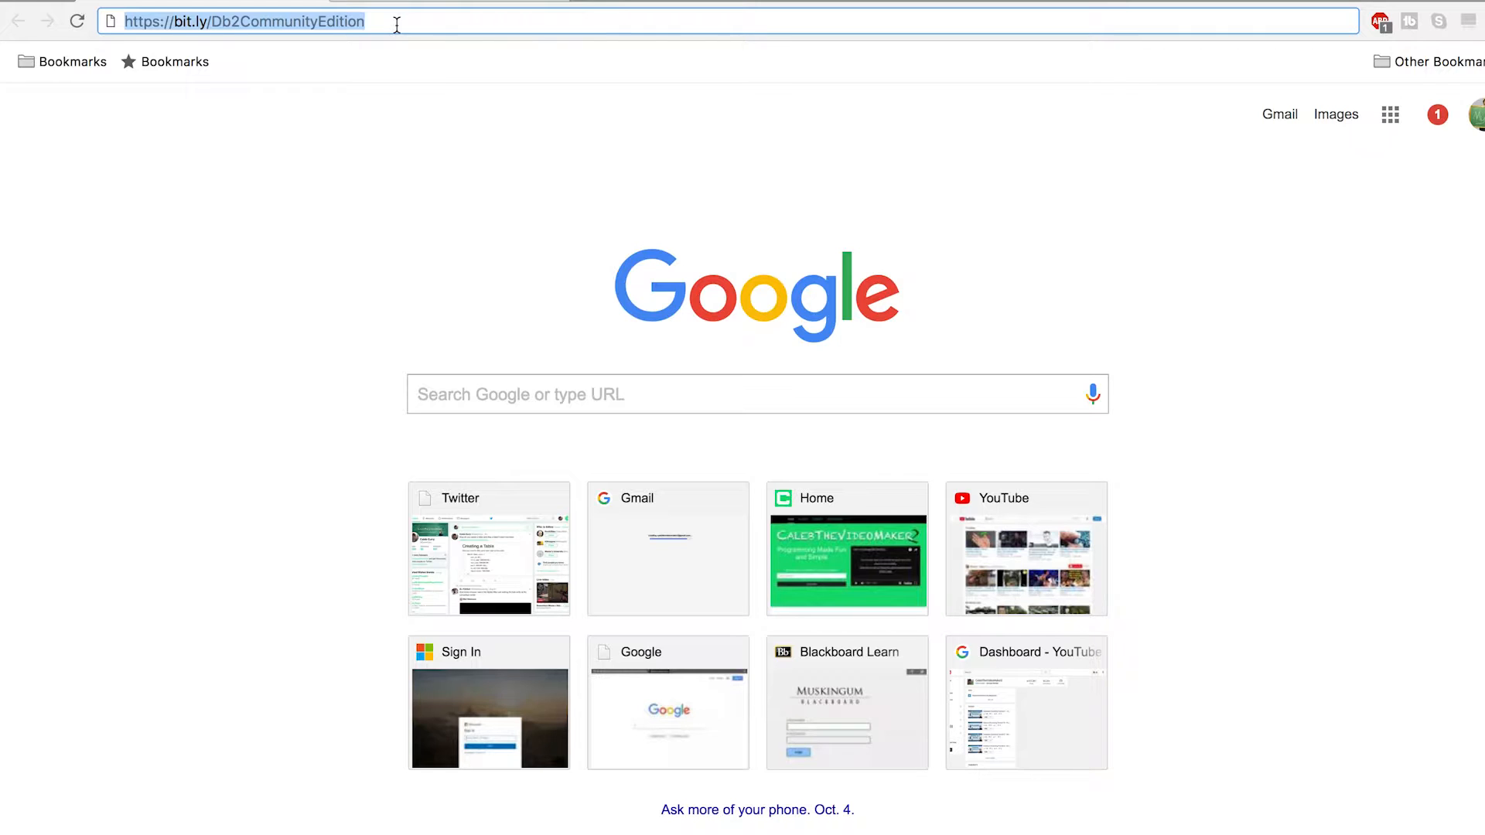
left_click(397, 26)
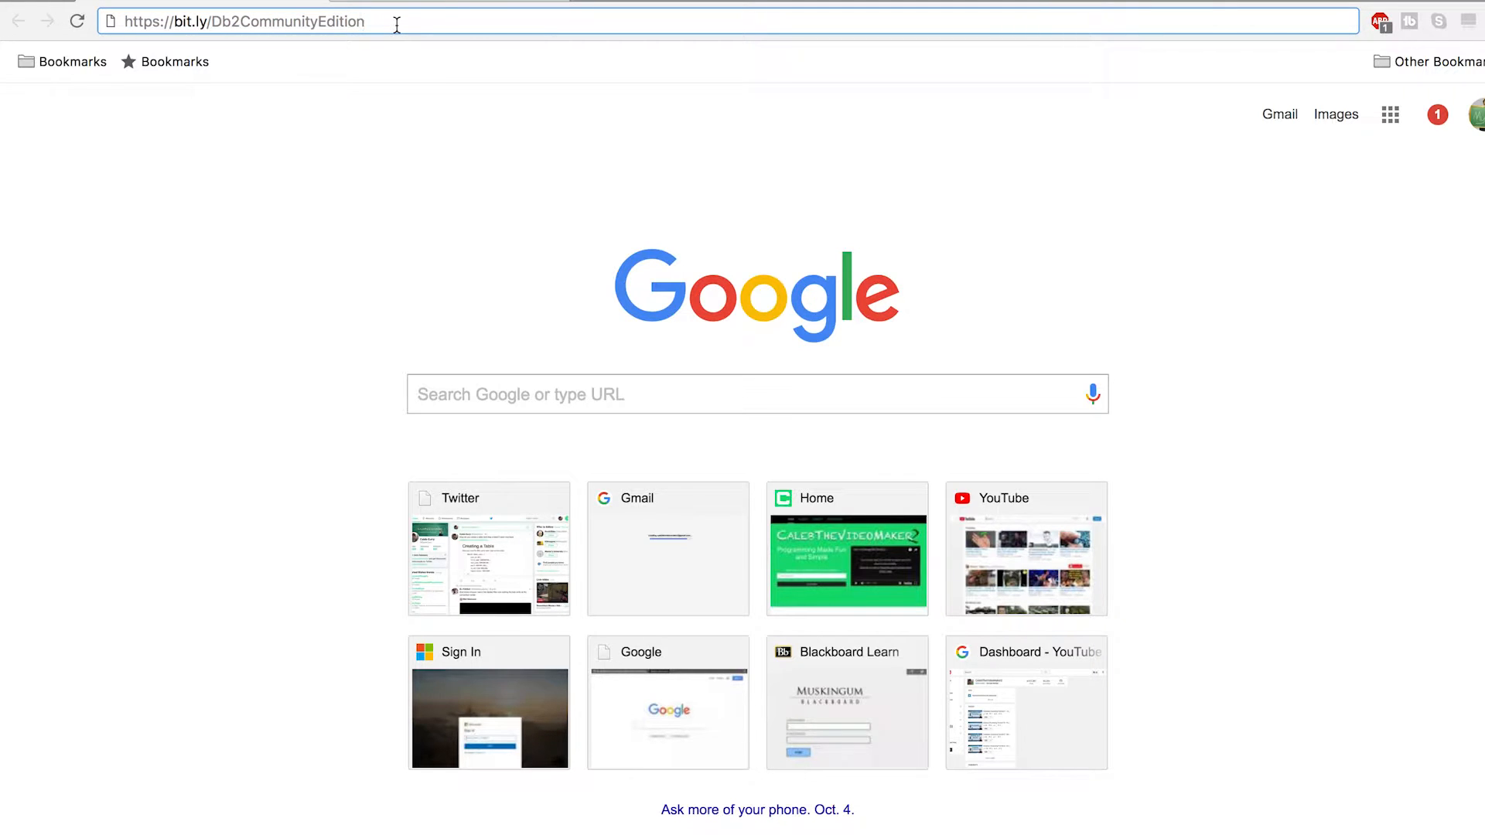
key("Return")
scroll(481, 323, "down", 3)
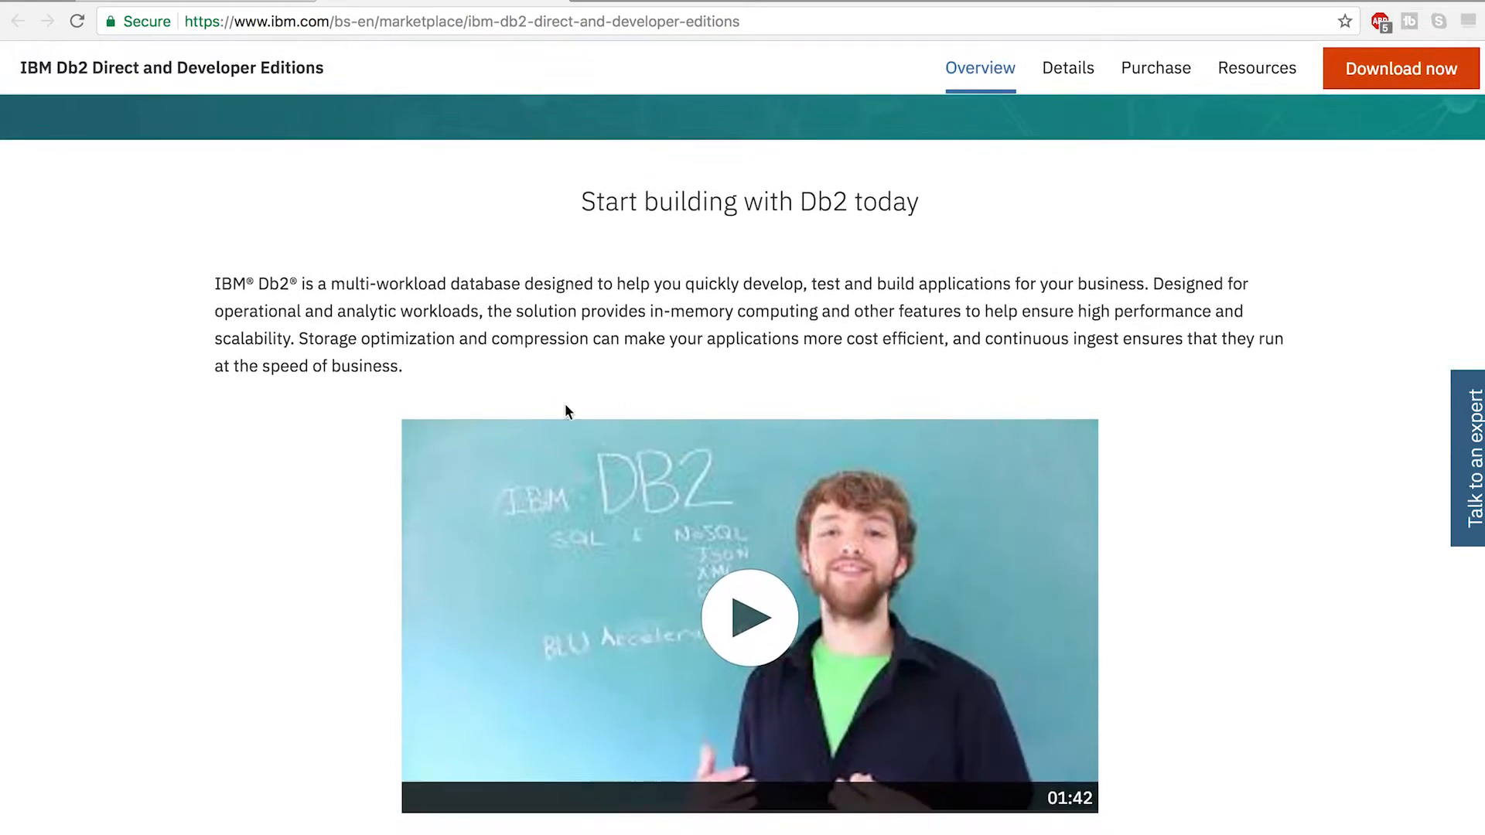
scroll(481, 288, "up", 3)
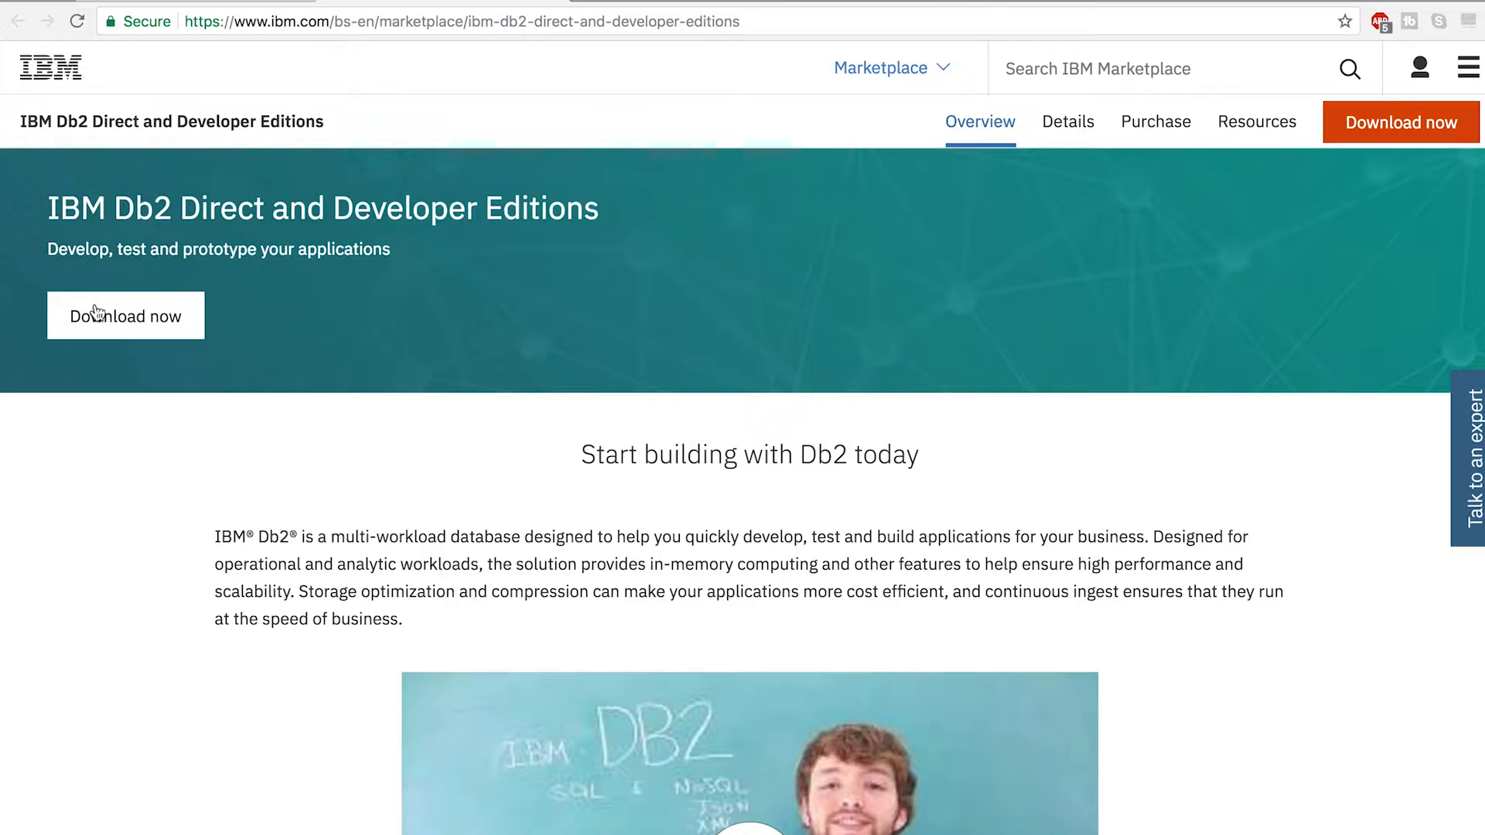
left_click(128, 326)
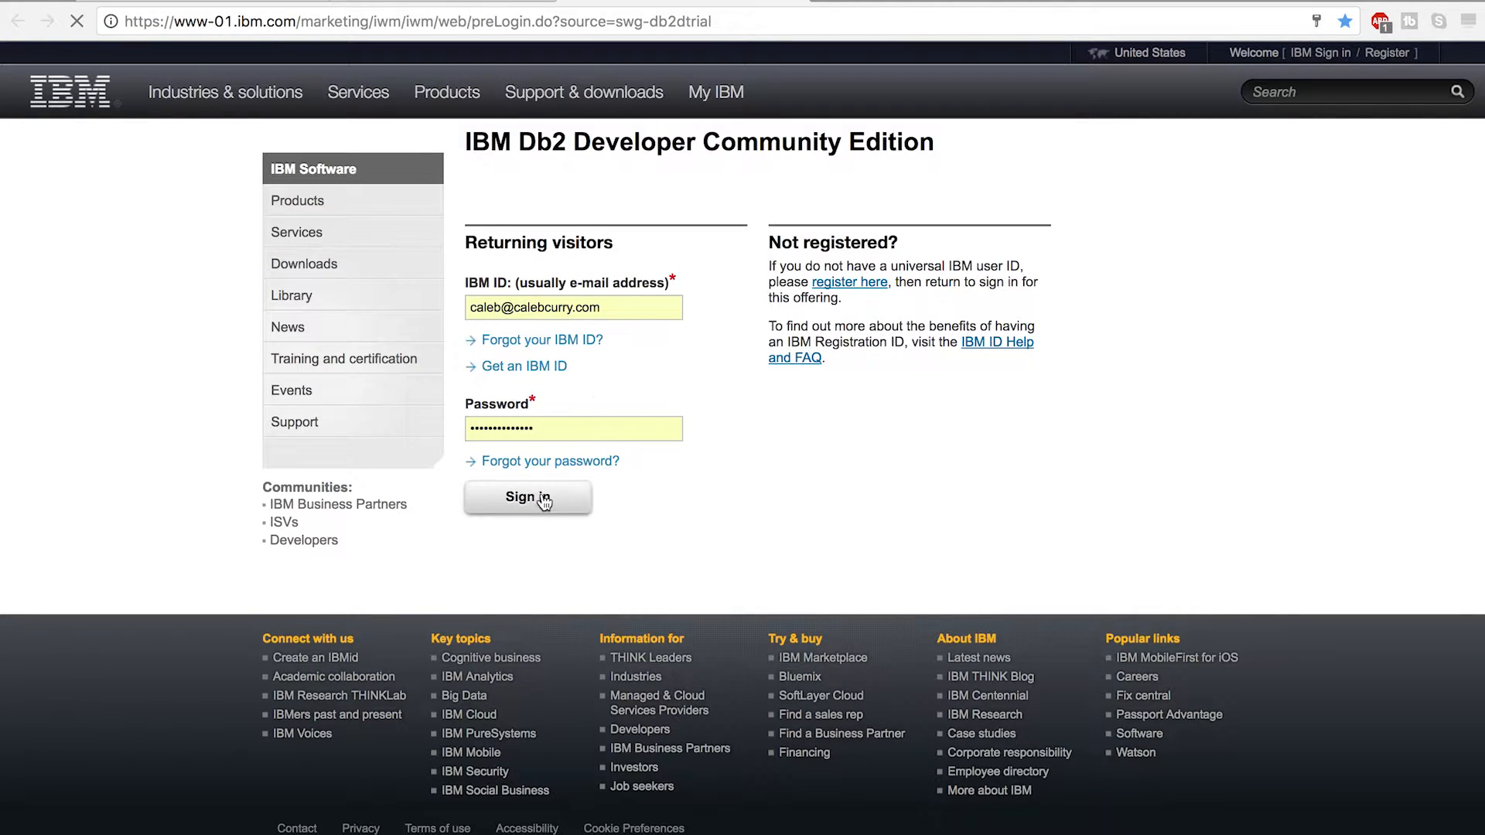
Step: Sign in with the prefilled IBM ID and confirm the license agreement, answering No to being a first-time Db2 user
left_click(544, 499)
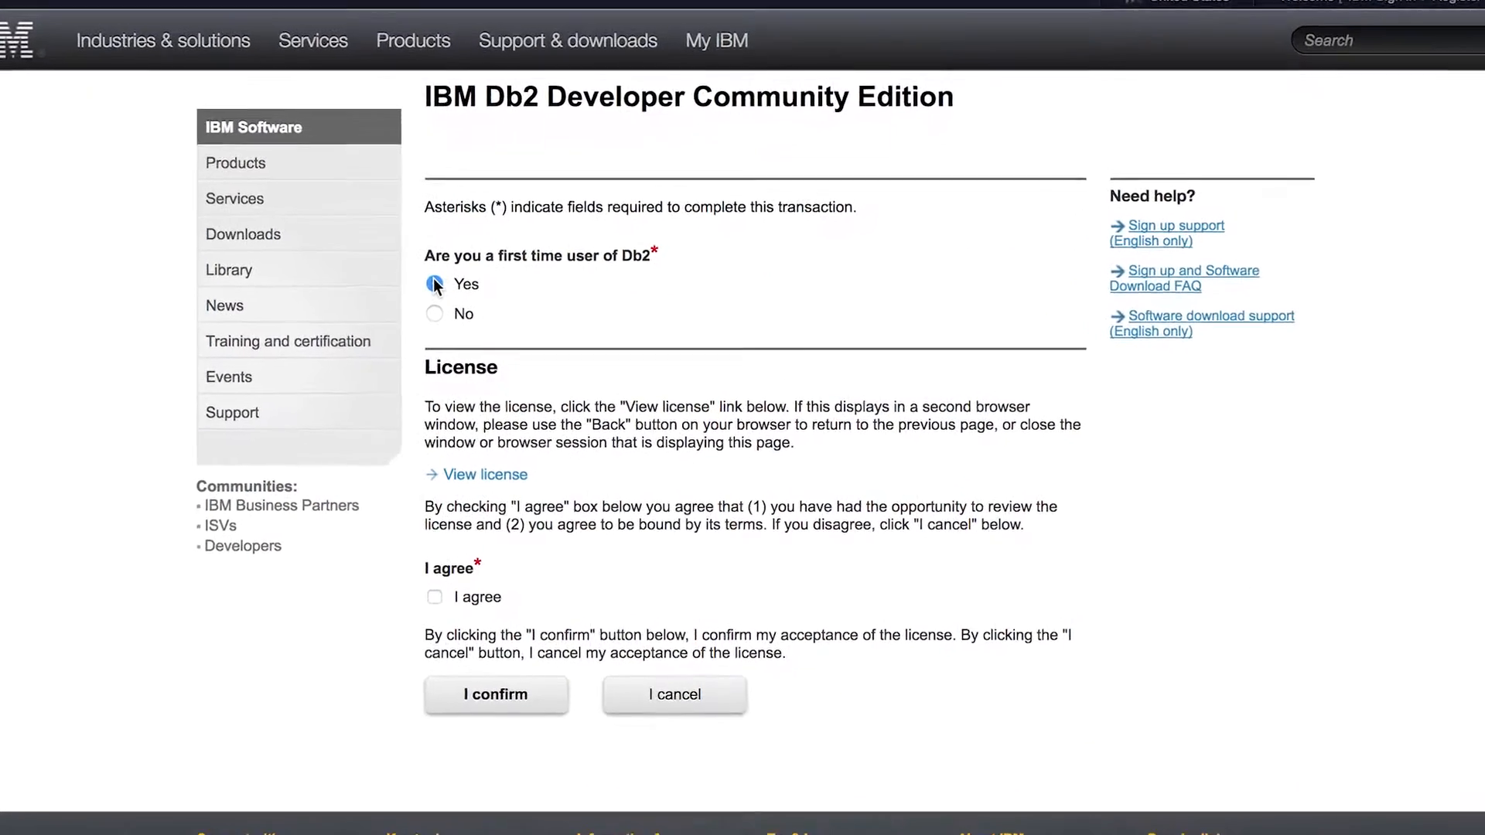
left_click(378, 425)
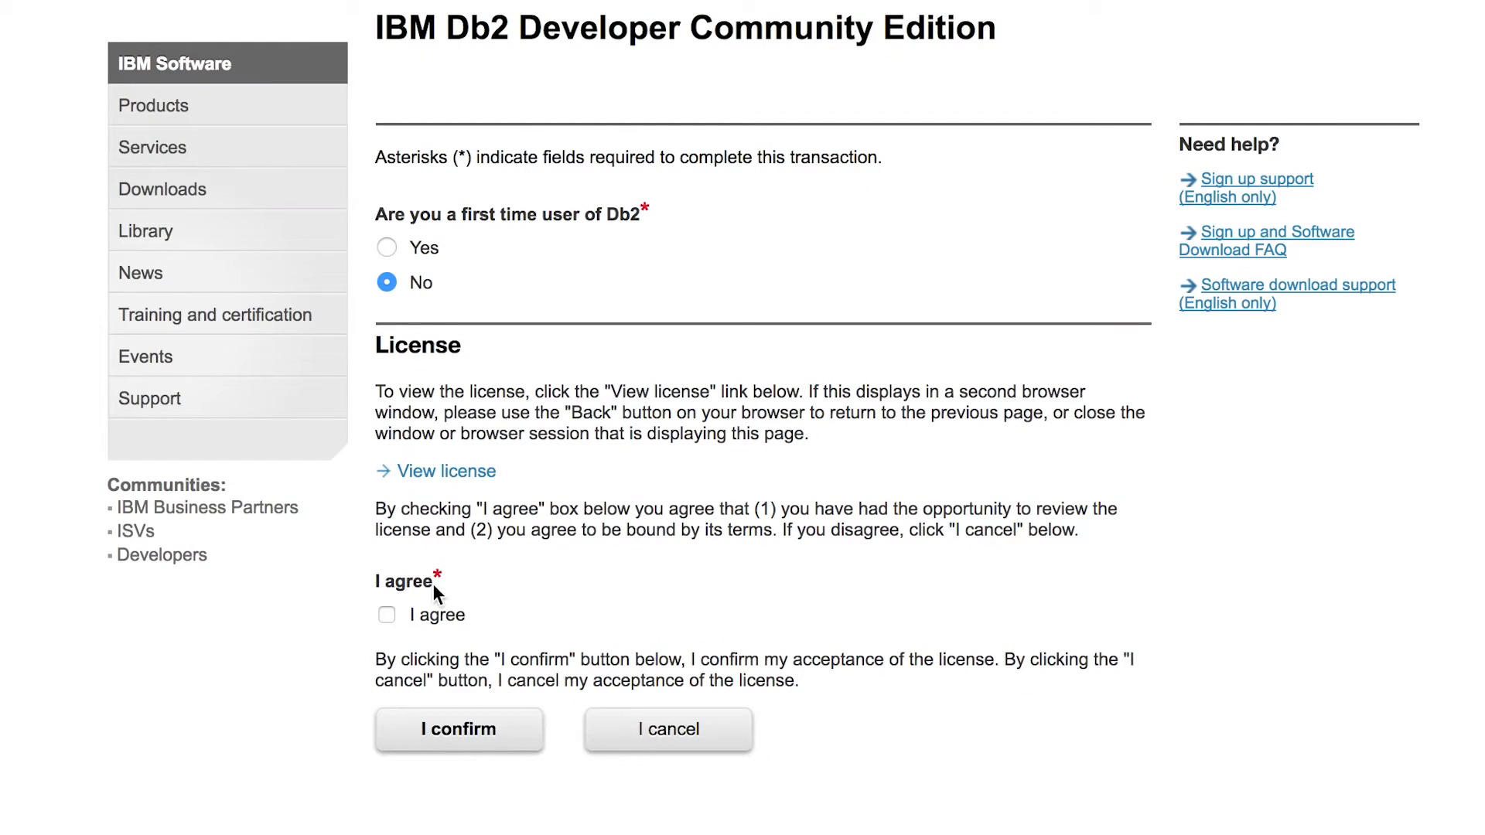
left_click(387, 616)
left_click(464, 739)
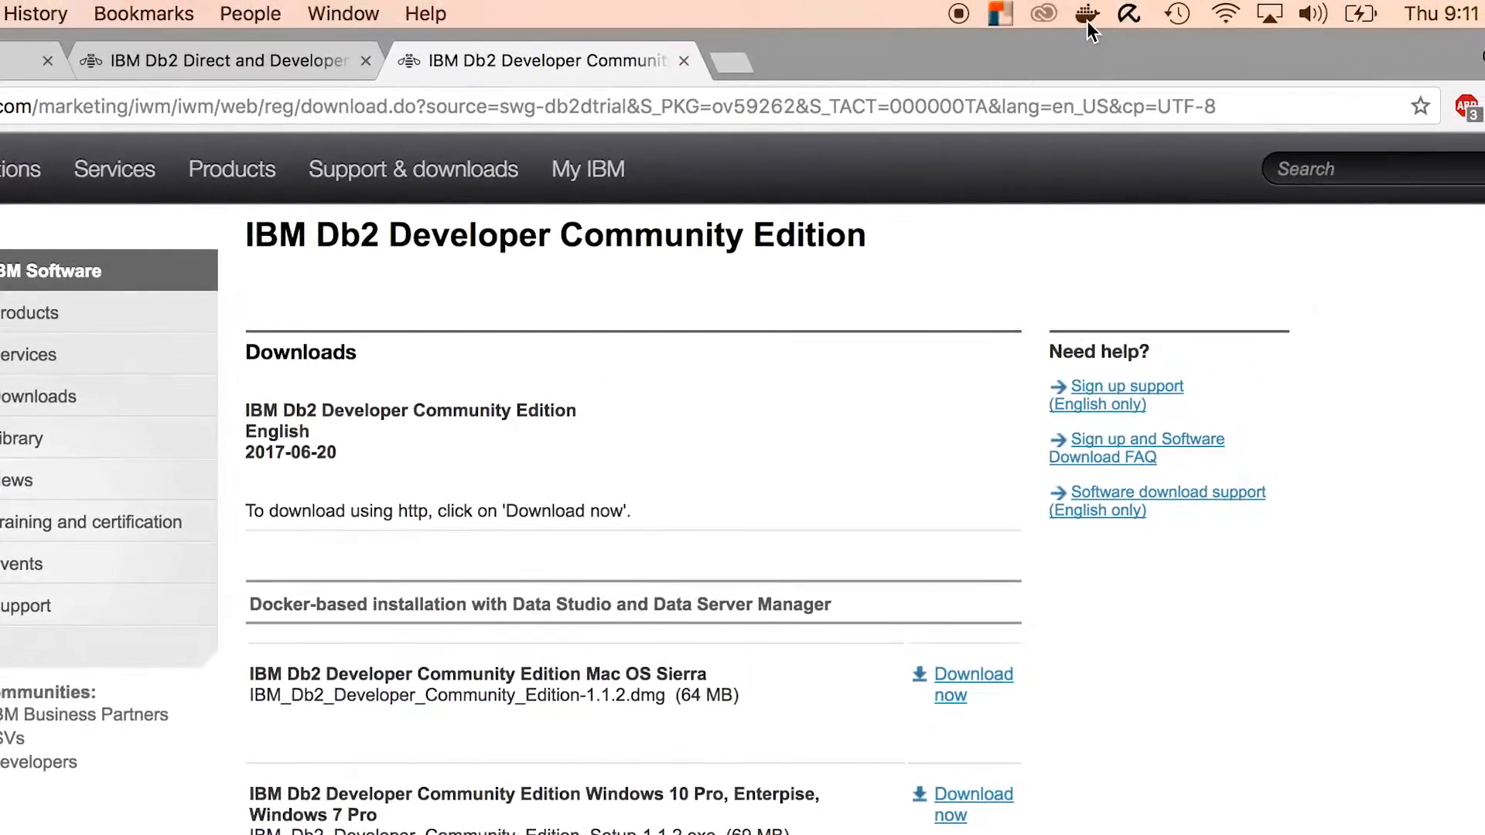
Step: Check Docker's status from the macOS menu bar
left_click(1087, 14)
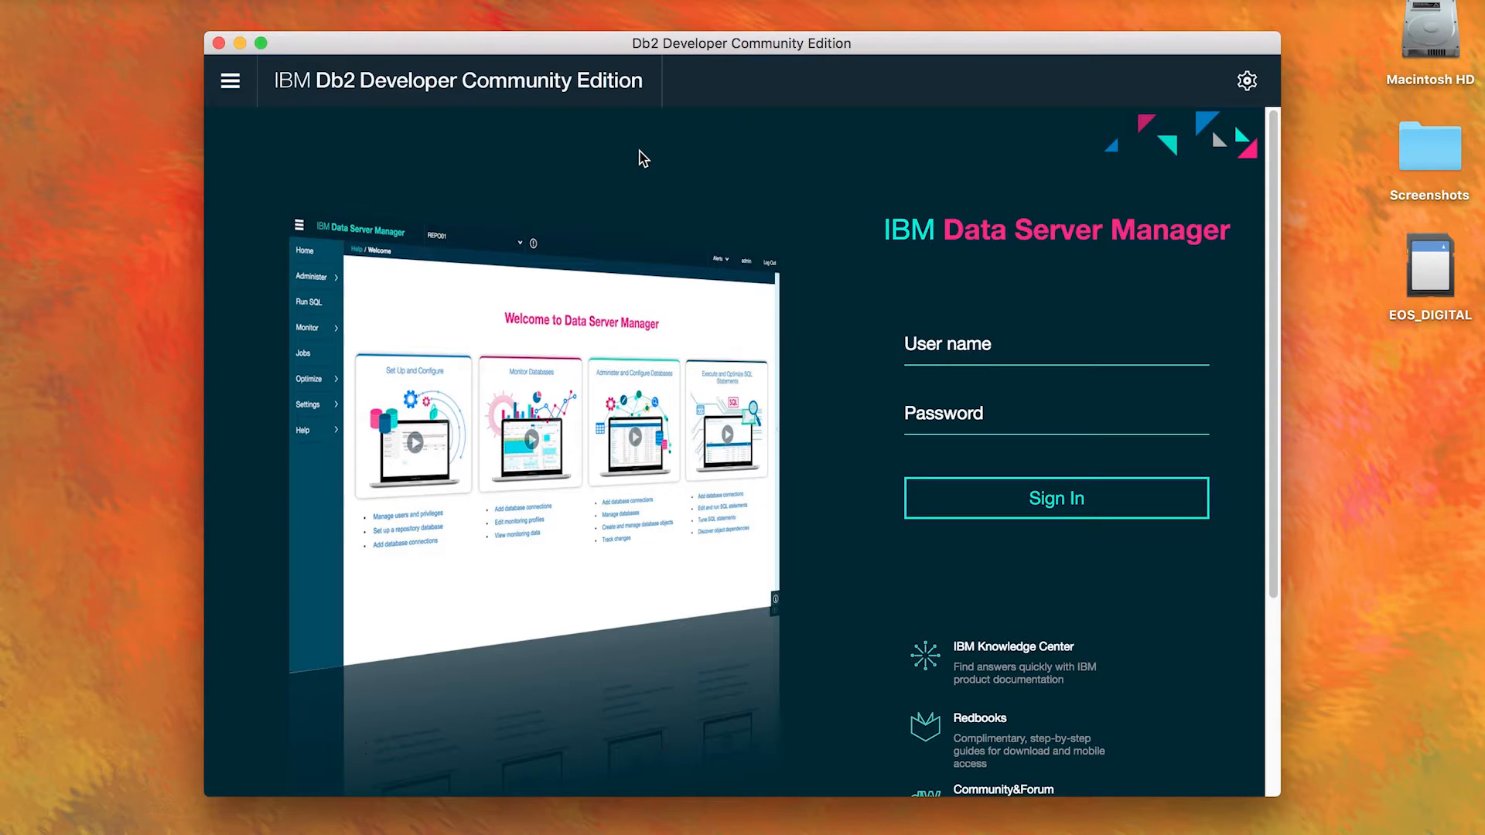
Step: Sign in to Data Server Manager as admin and connect to SAMPLE as db2inst1 with its password, saving the credentials to the repository
type("adm")
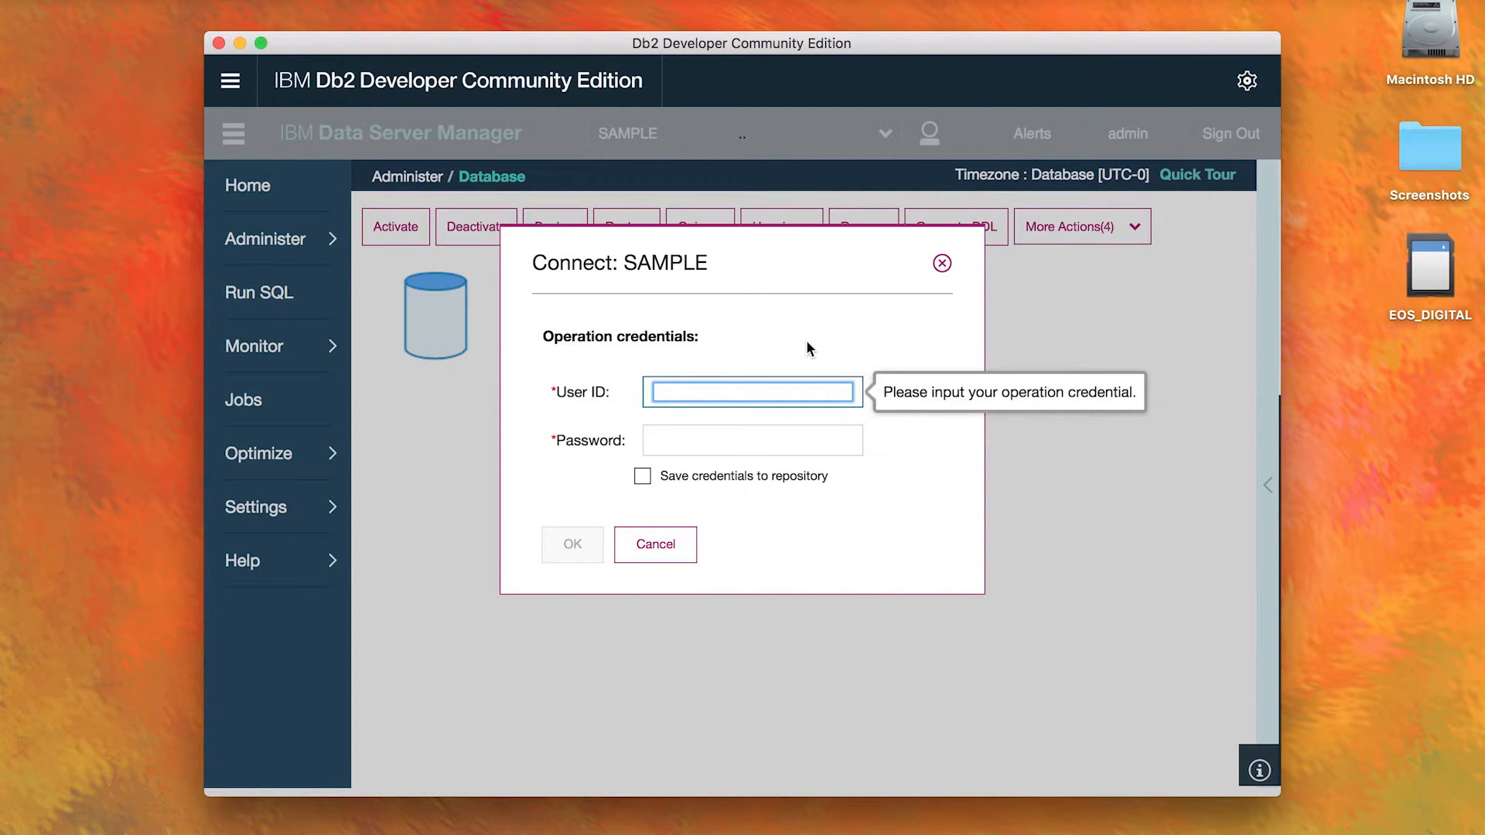
type("db2inst1")
key("Tab")
type("********")
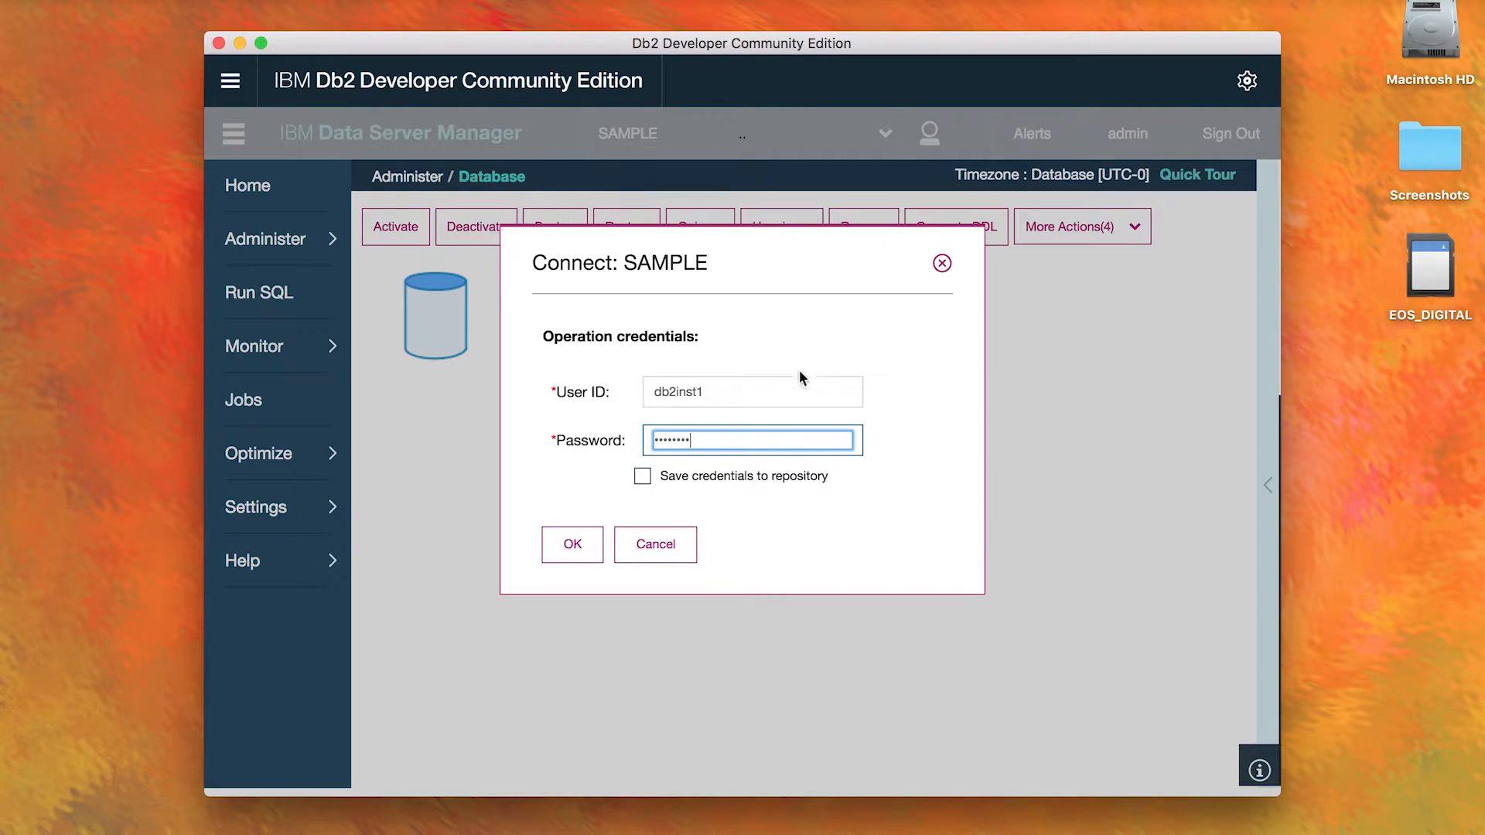
left_click(642, 476)
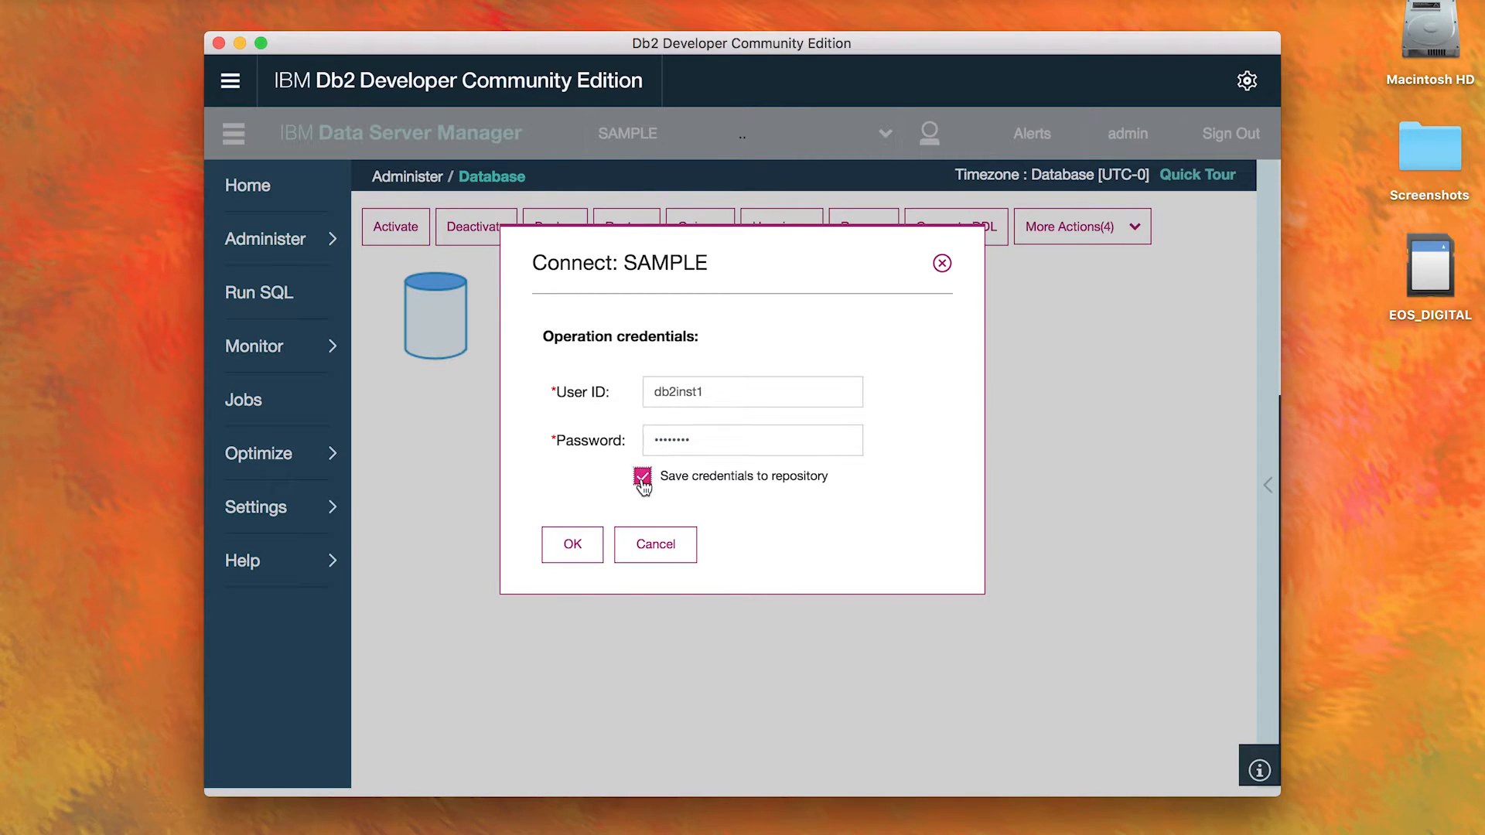
left_click(578, 554)
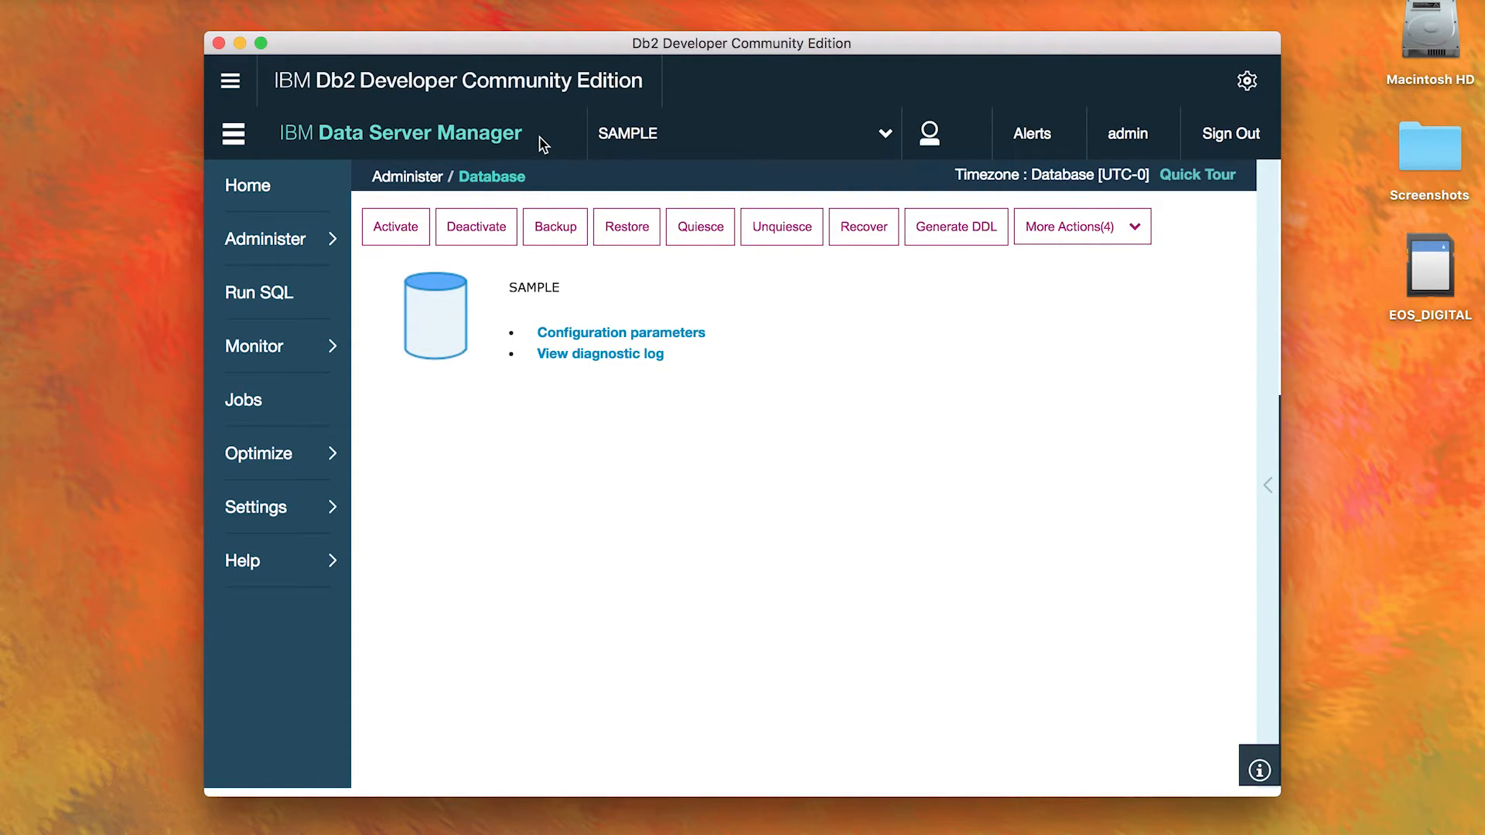
left_click(313, 245)
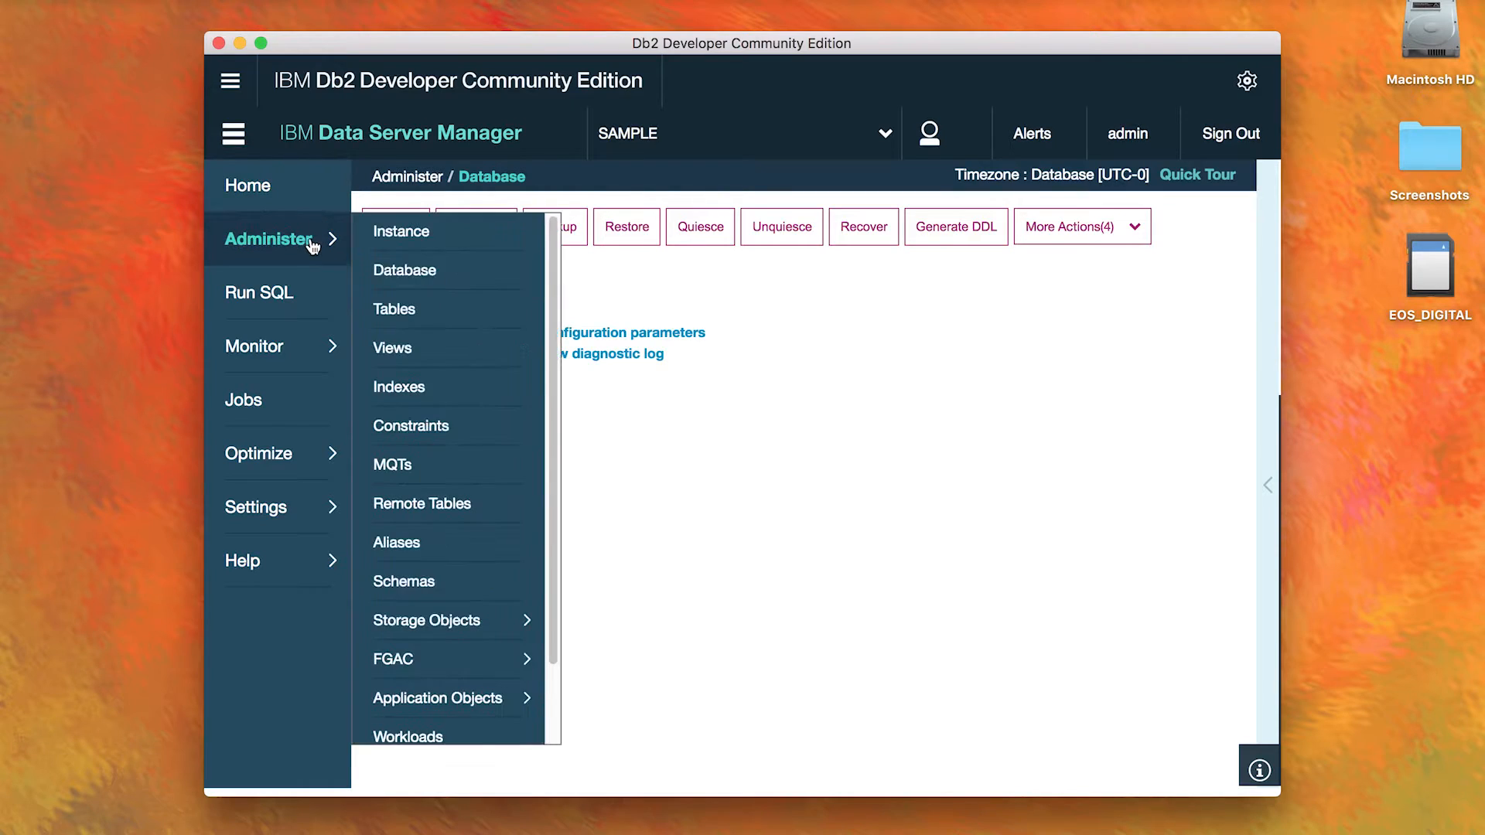
left_click(307, 360)
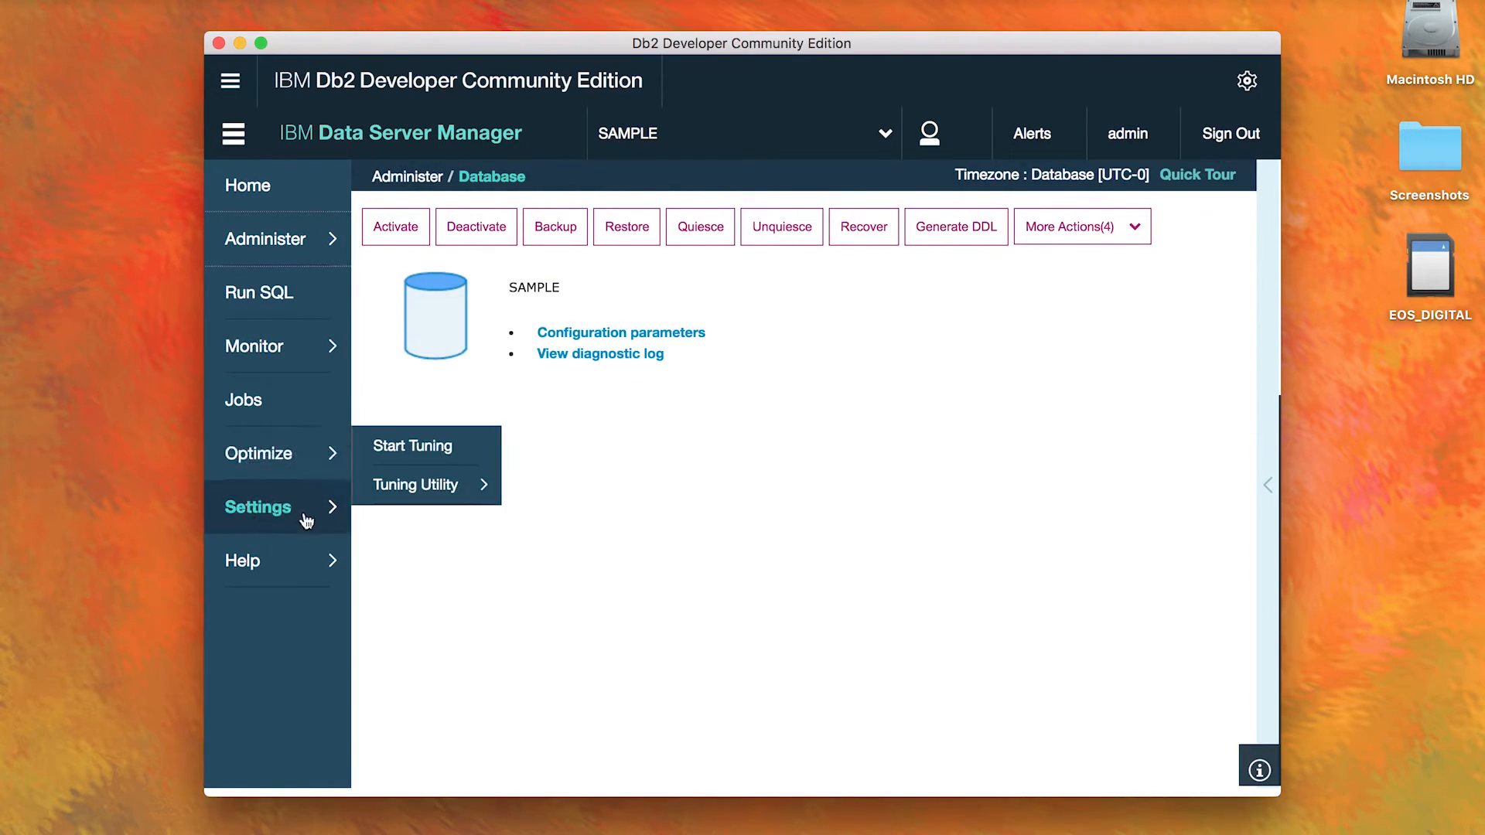
mouse_move(302, 525)
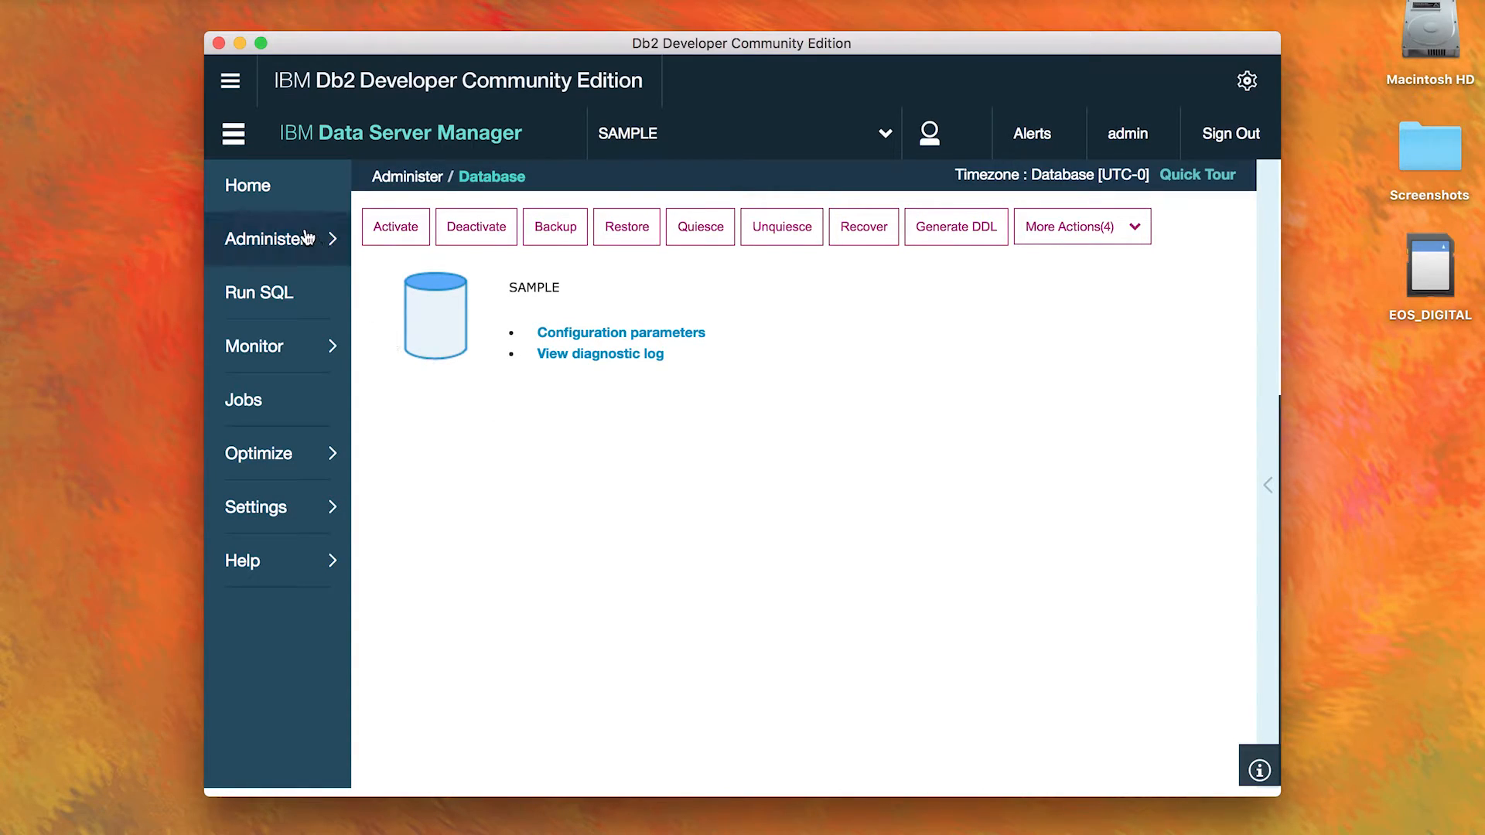
Step: Open the EMPLOYEE table from the SAMPLE database's tables and browse its row data
mouse_move(309, 237)
left_click(387, 316)
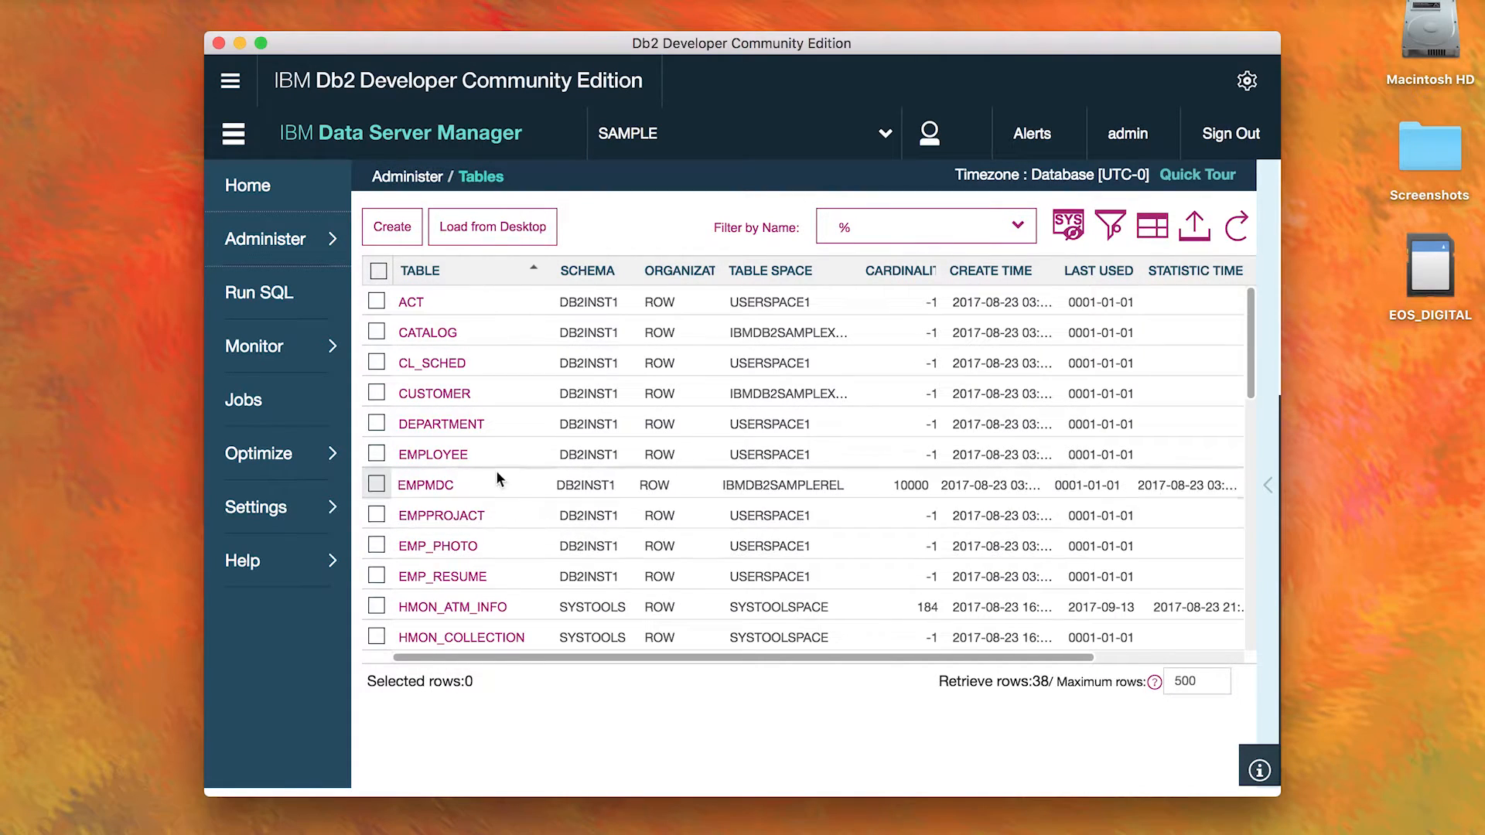
left_click(446, 457)
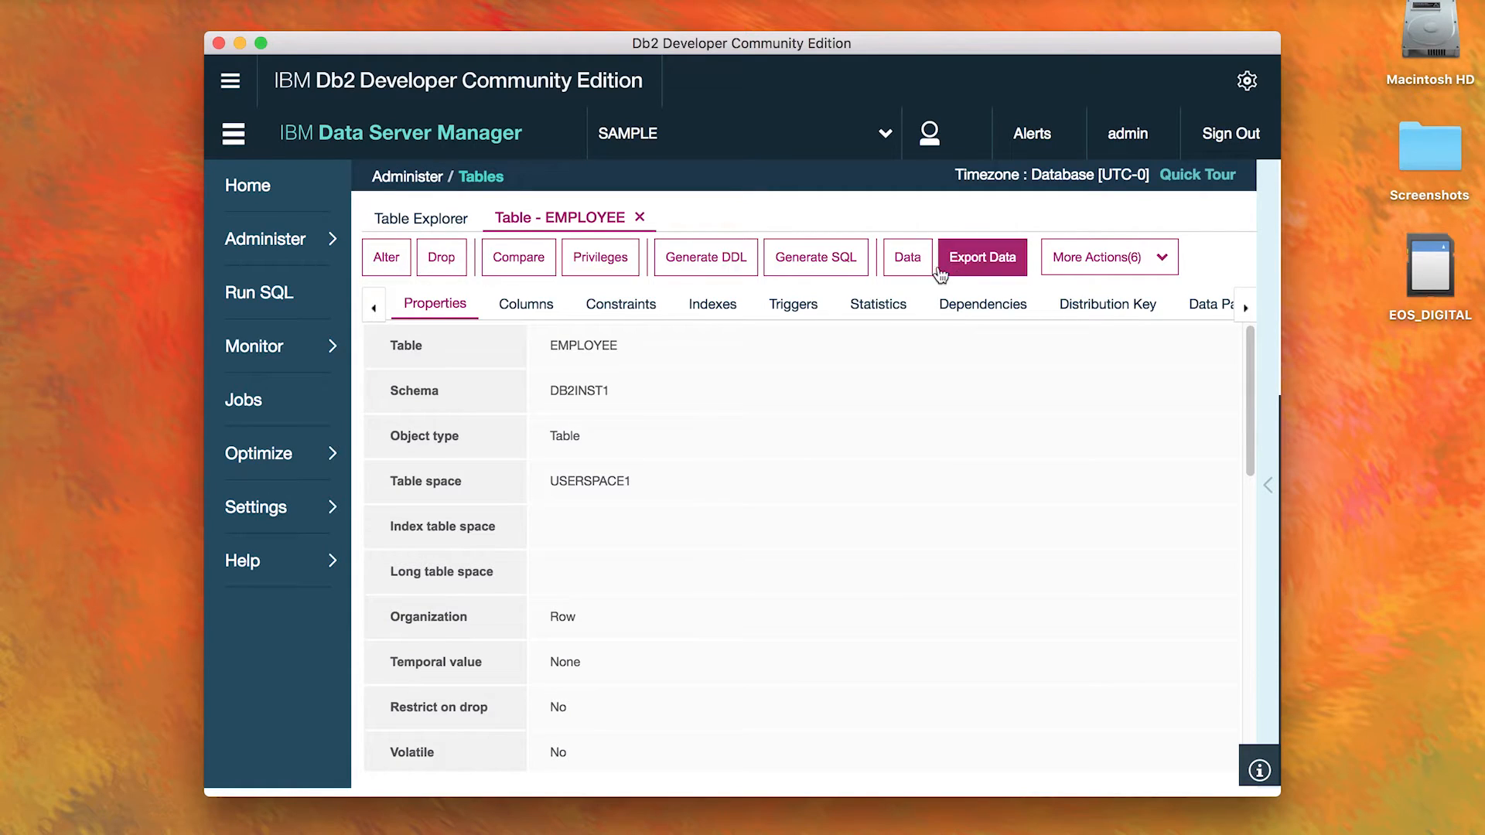
left_click(908, 259)
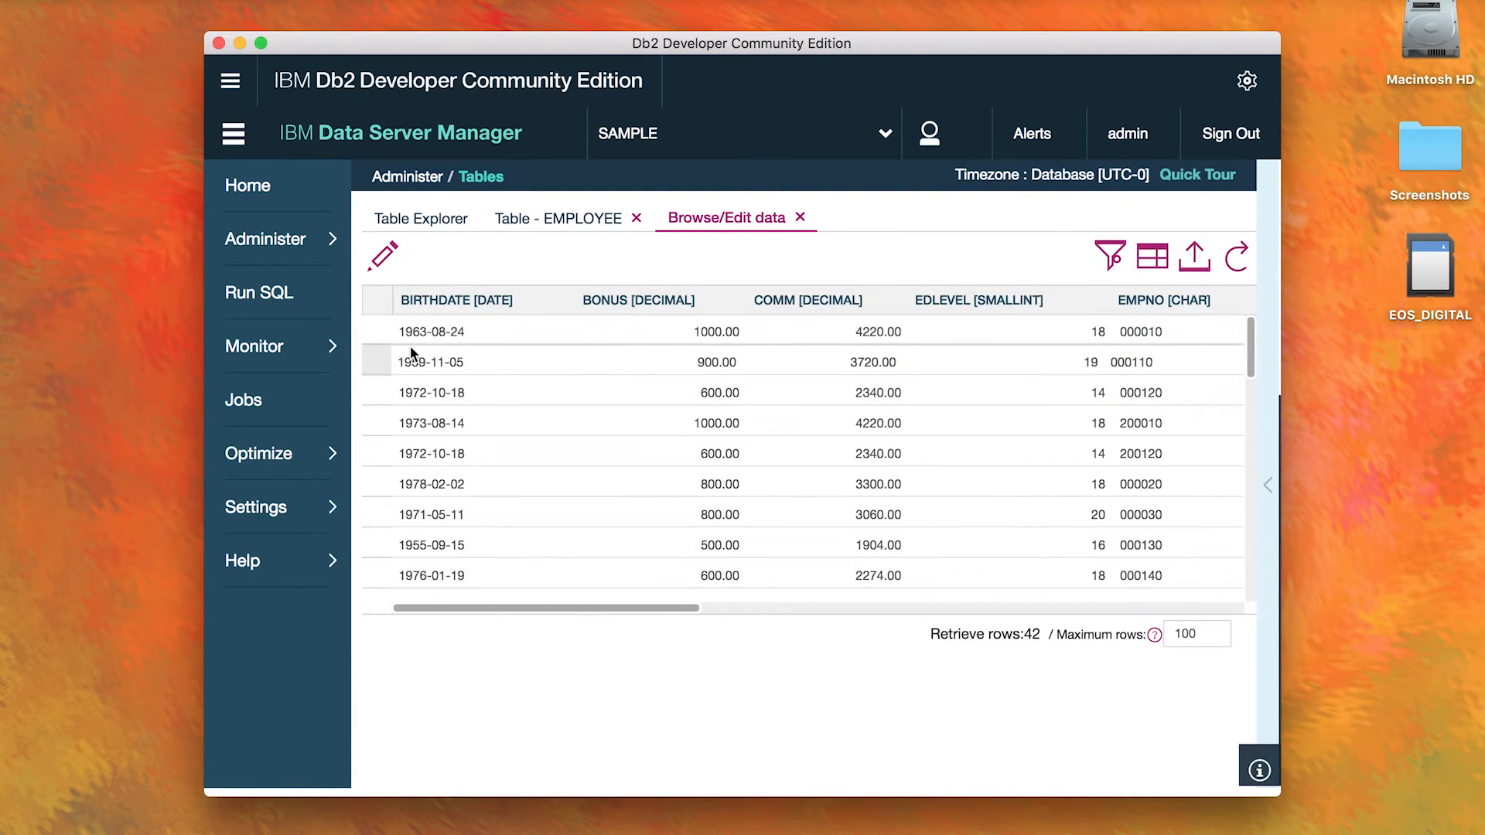
scroll(650, 467, "down", 1)
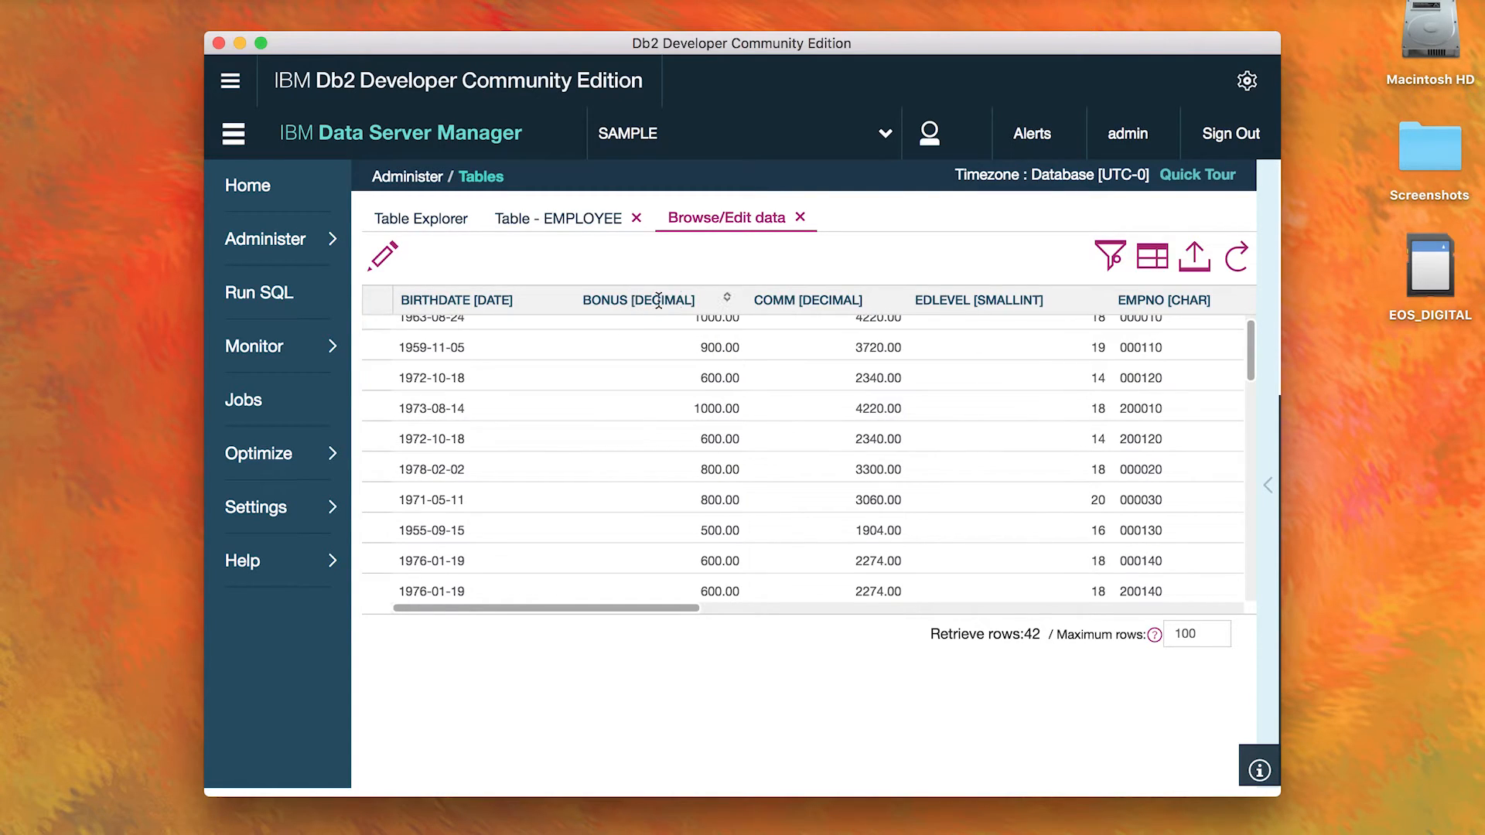
scroll(747, 461, "down", 5)
scroll(782, 391, "up", 8)
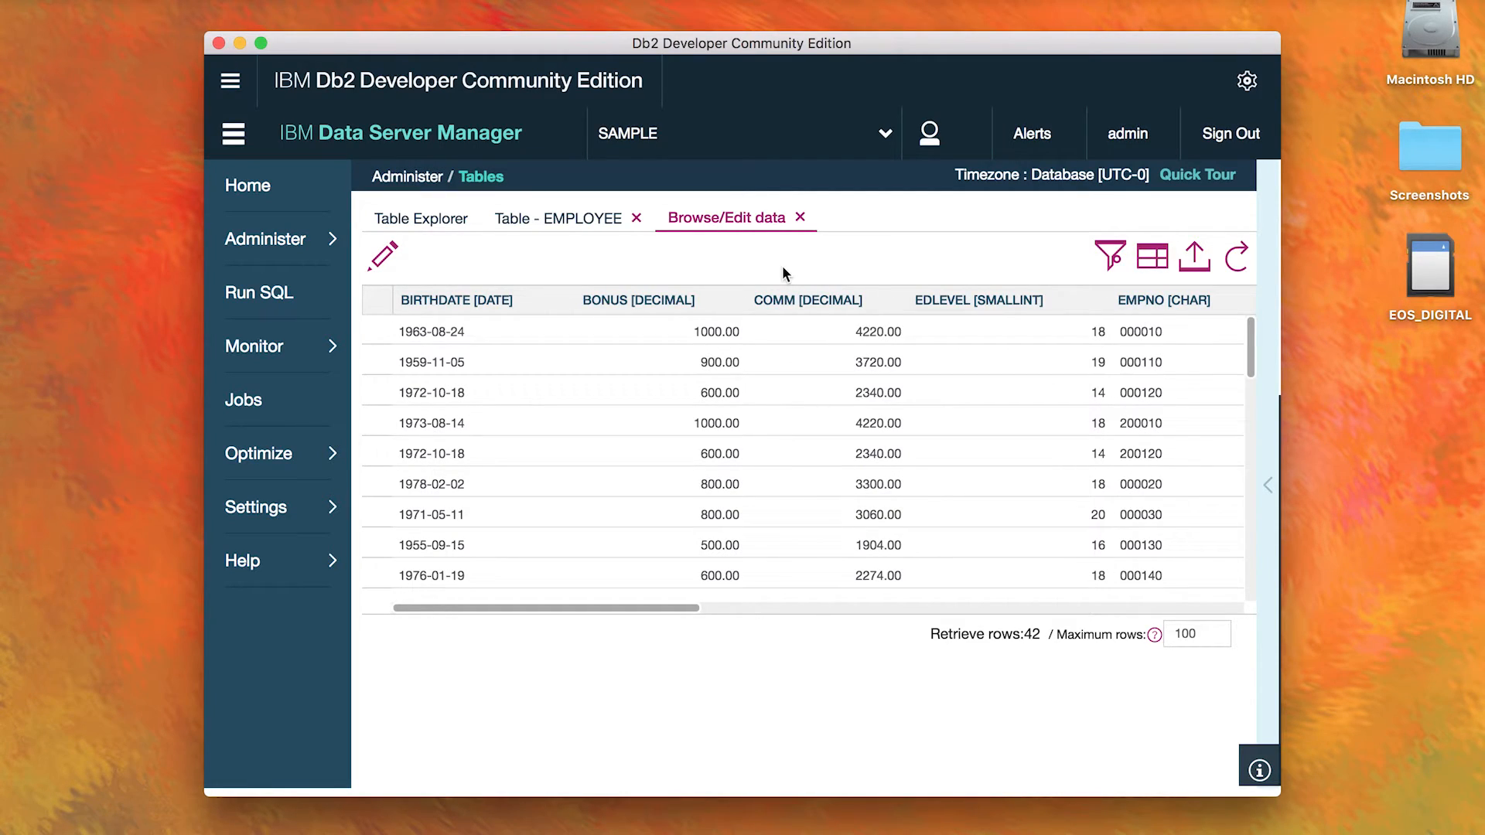
Step: Open the SQL editor for the SAMPLE database
left_click(286, 303)
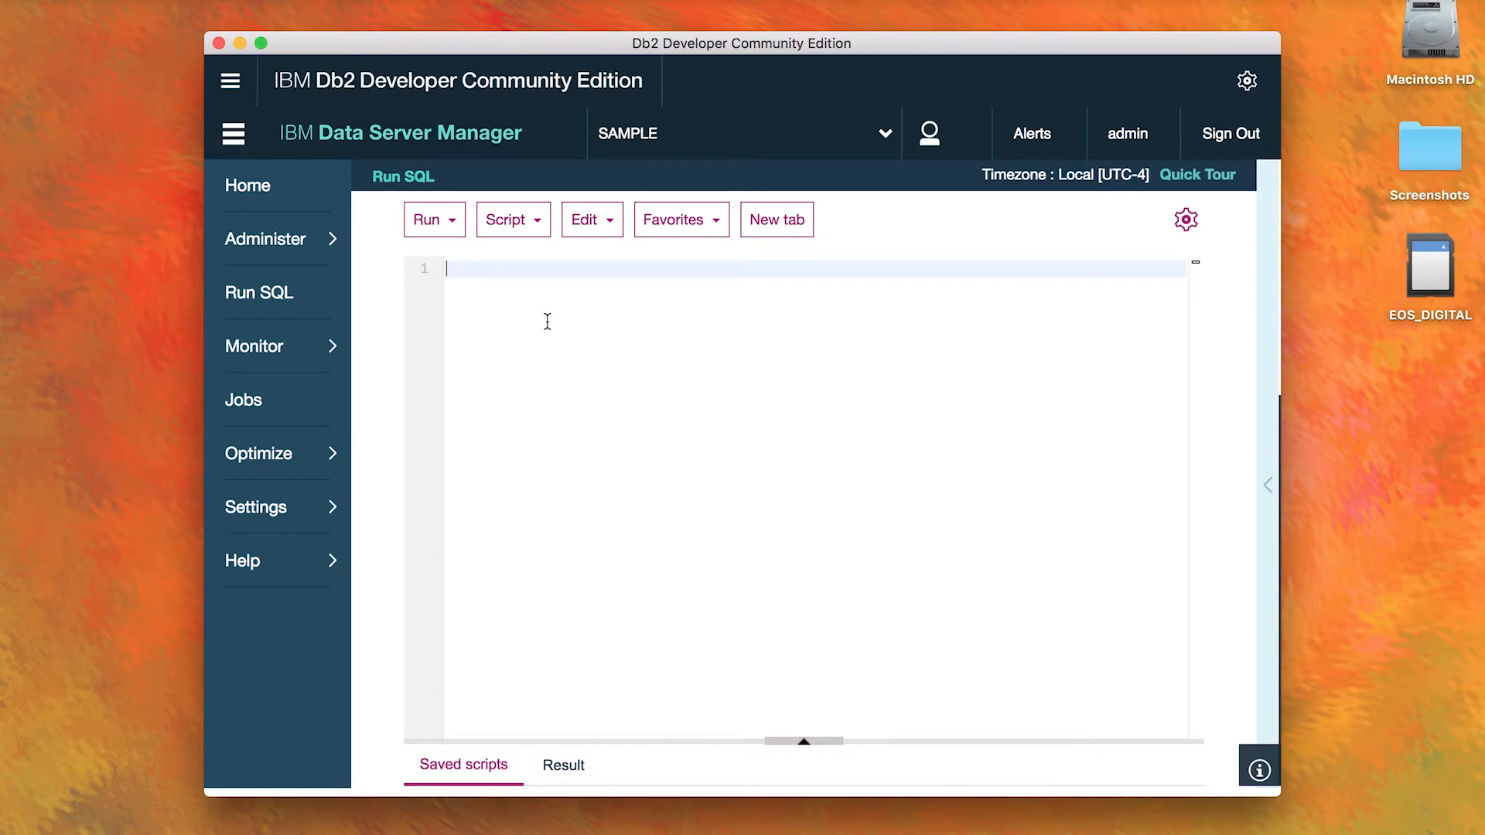
Step: Launch Data Studio with the workspace /headless/IBM/rationalsdp/workspace and look through the 172.17.0.2 entry under All Databases
left_click(244, 90)
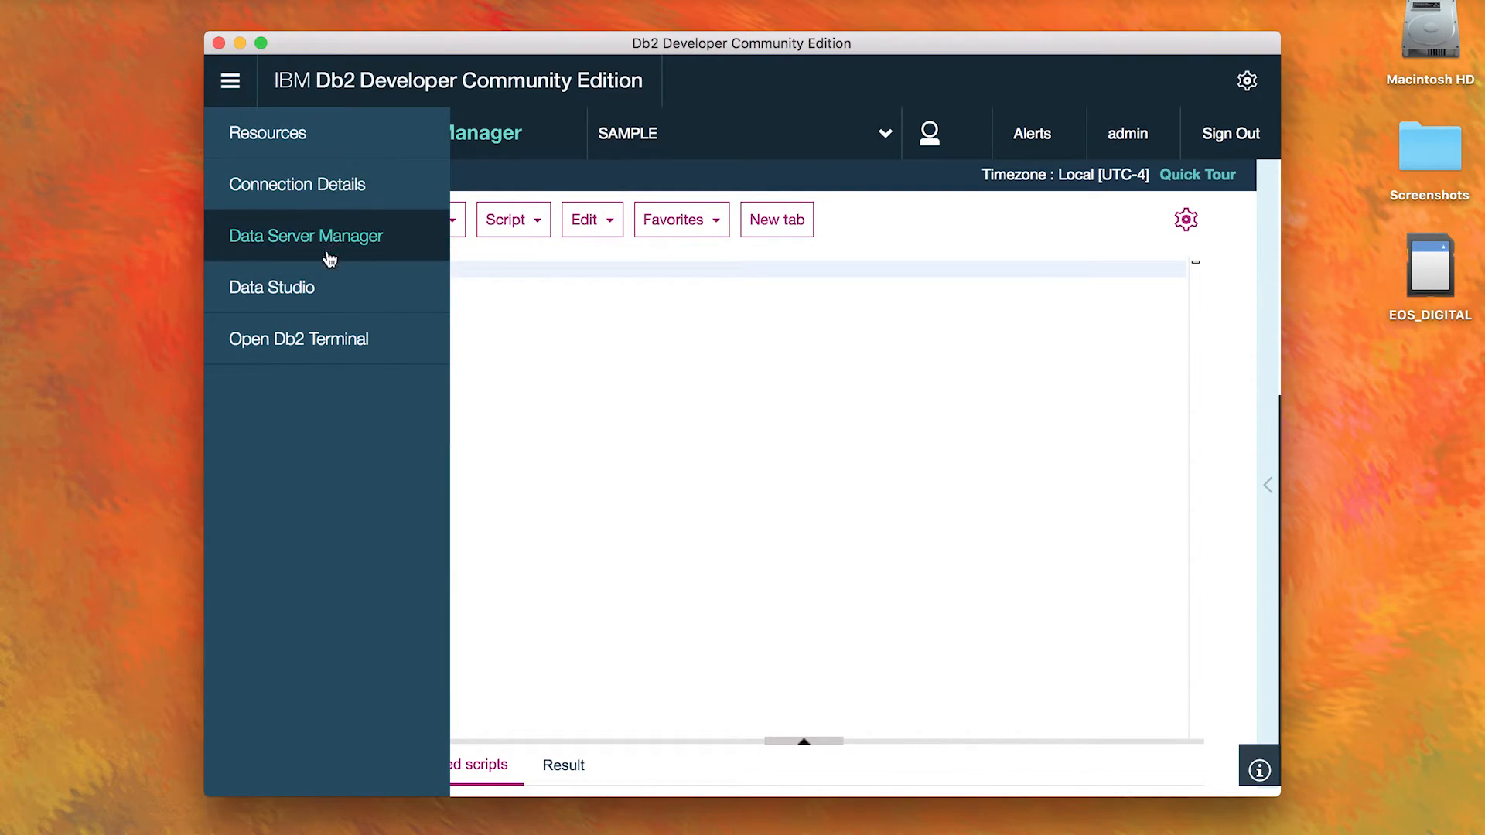
left_click(304, 288)
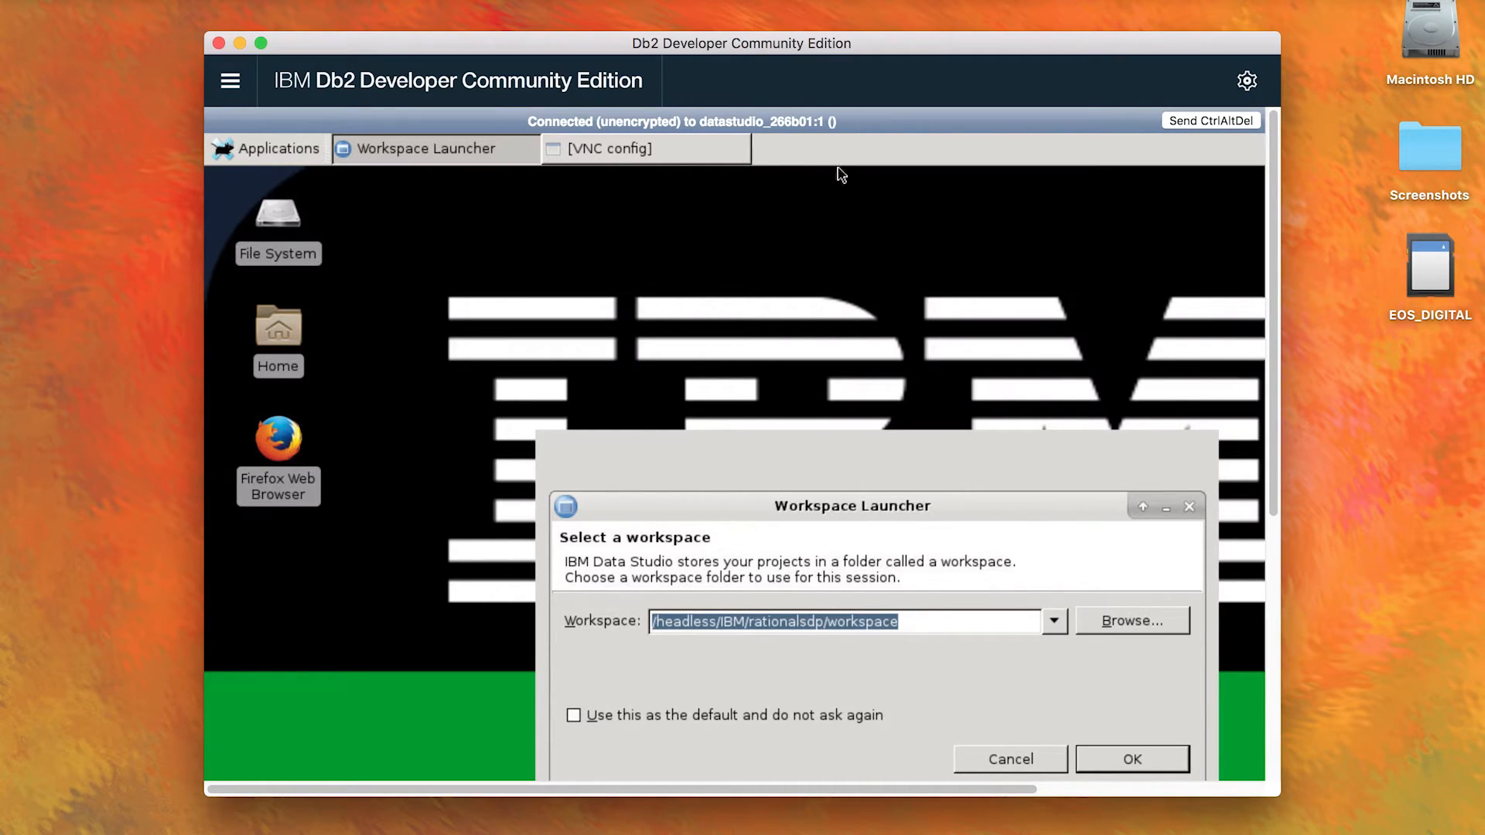
left_click_drag(1272, 387, 1277, 500)
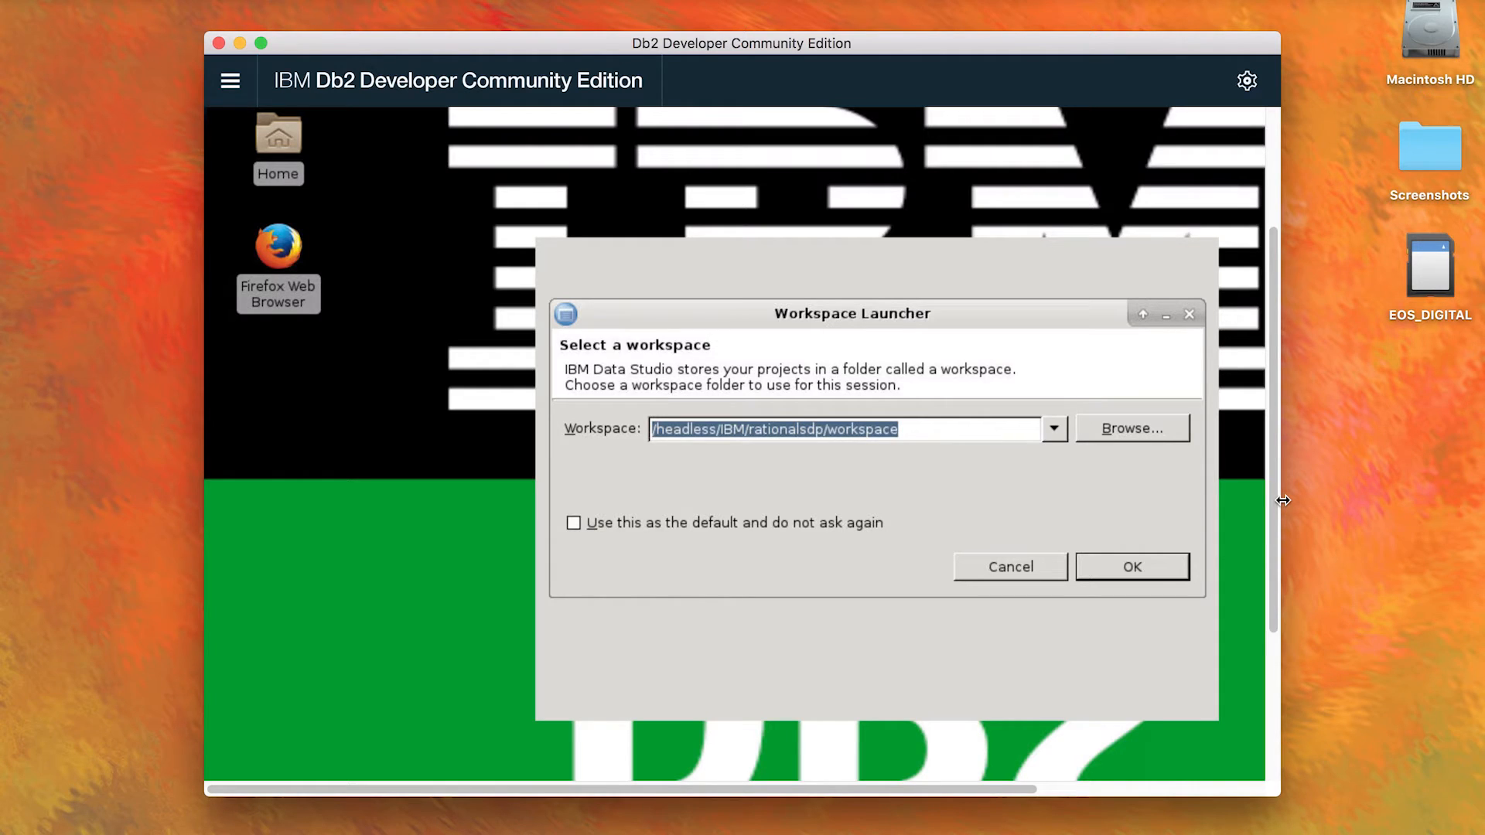
left_click(1137, 566)
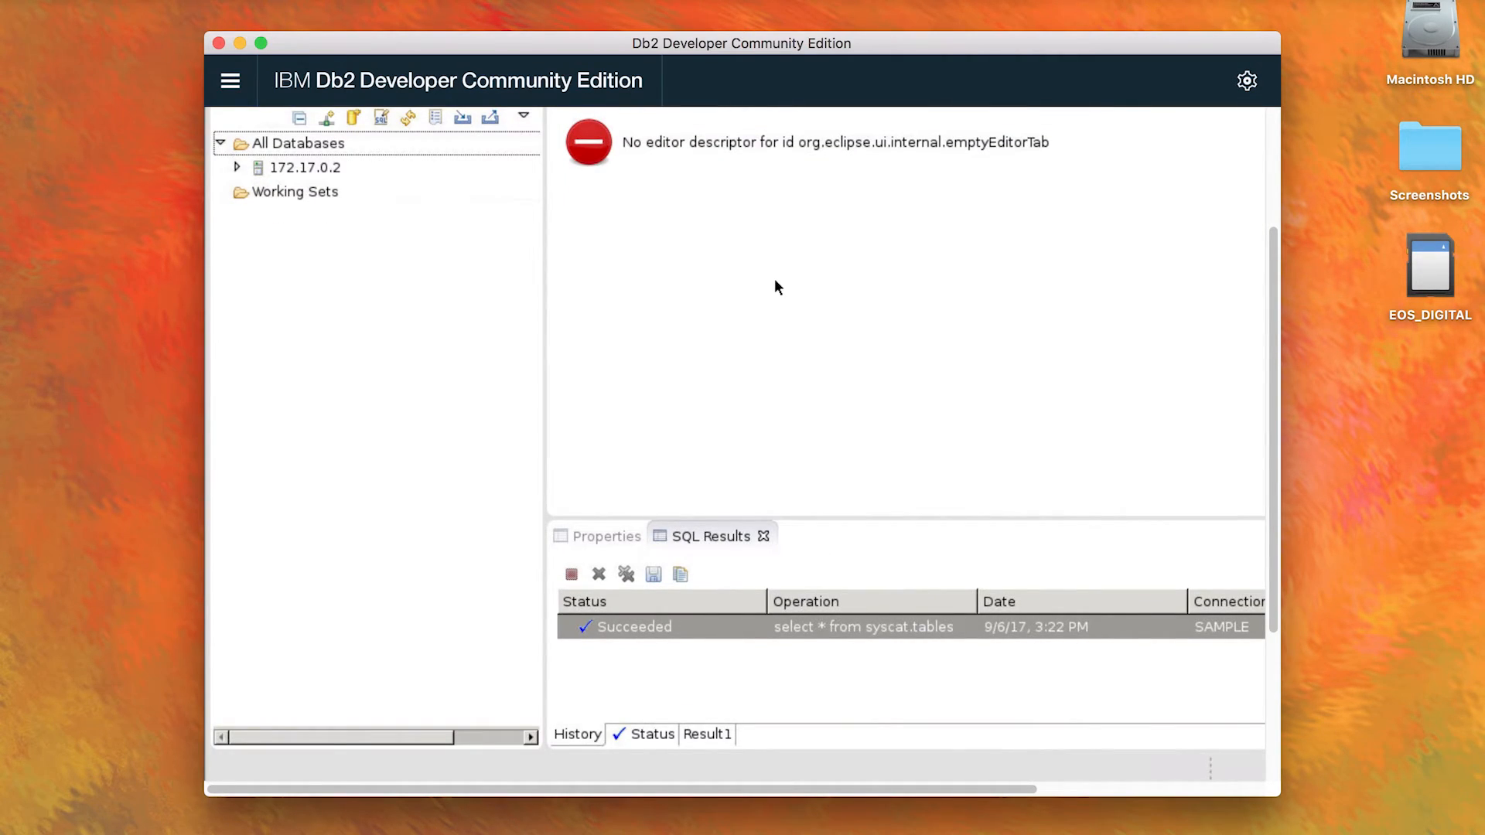
left_click(237, 167)
left_click(254, 191)
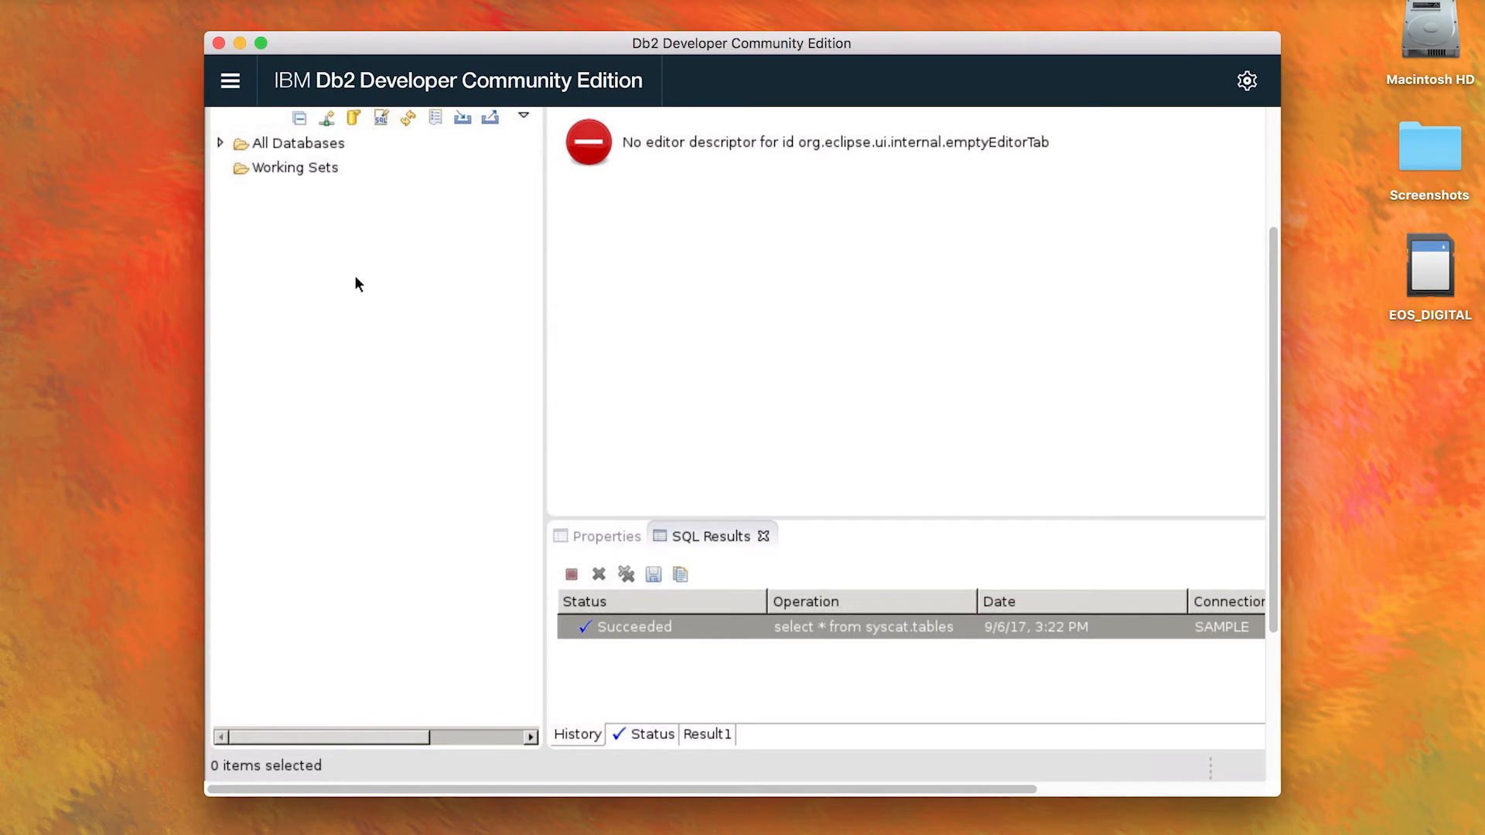
Step: Show the connection details and open Data Server Manager in a web browser through its listed address on port 11080
left_click(232, 82)
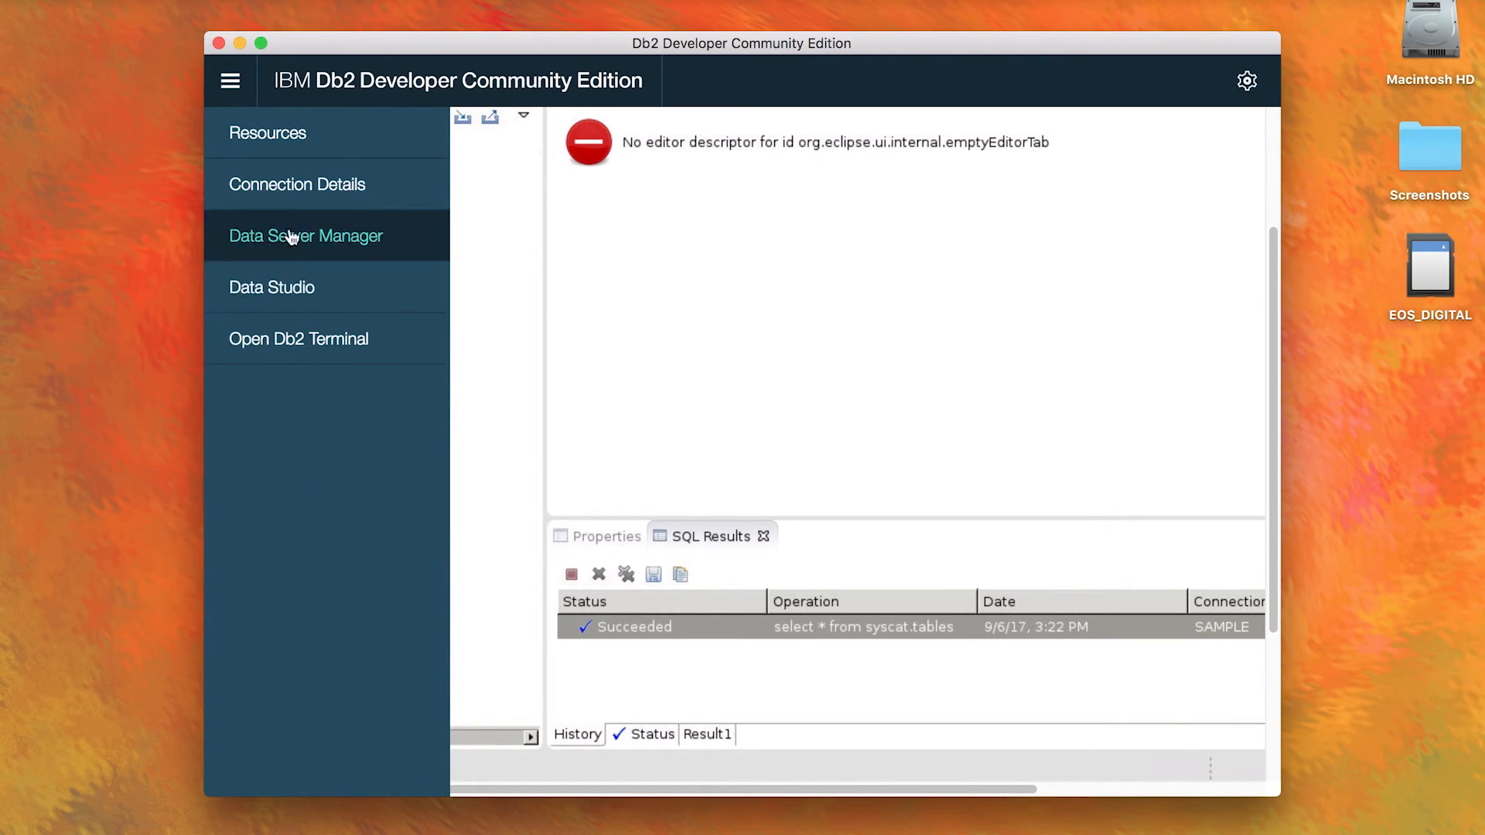
left_click(316, 188)
scroll(386, 601, "down", 5)
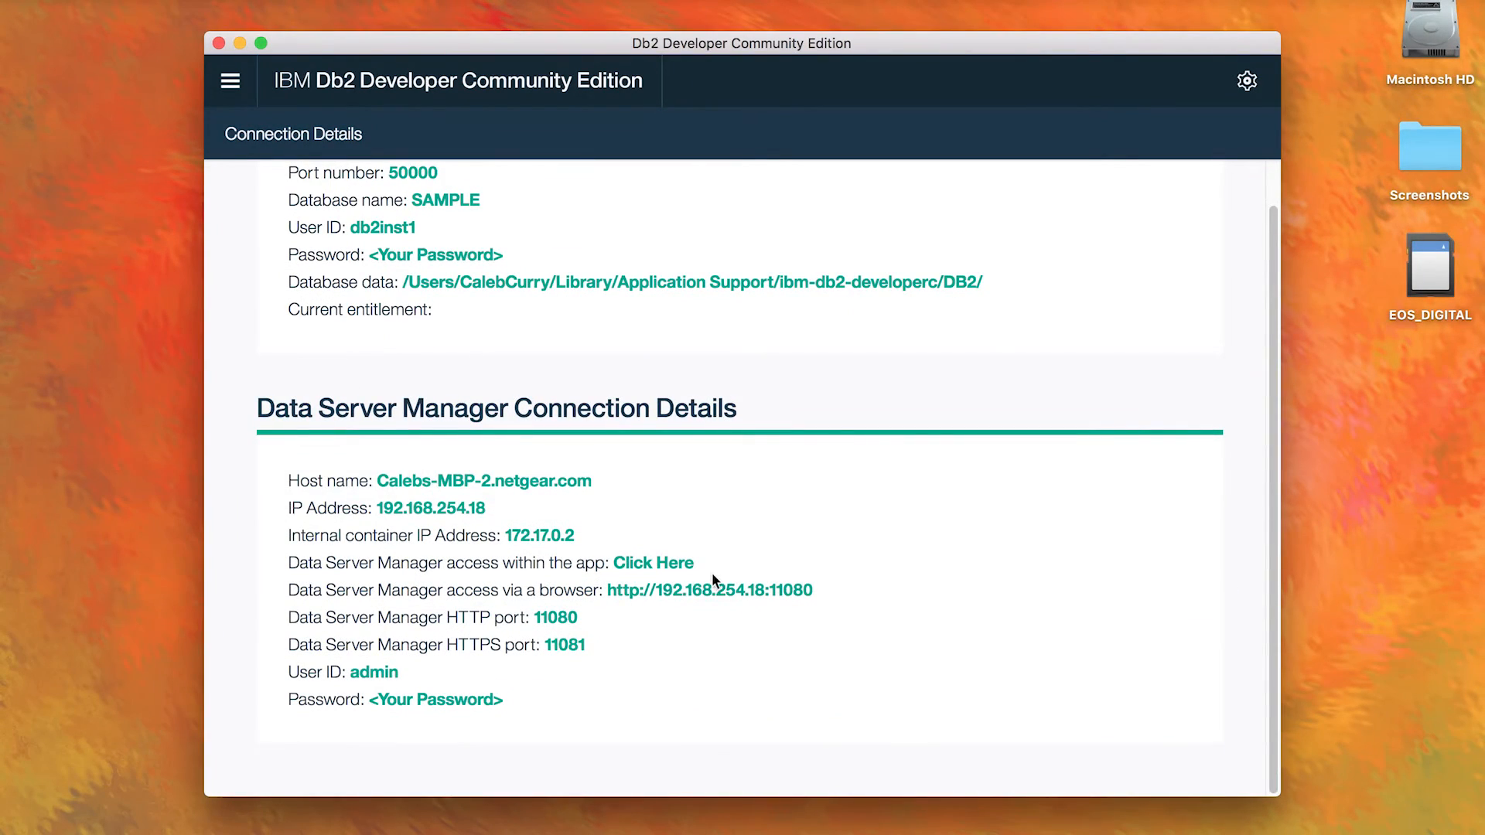
left_click(717, 591)
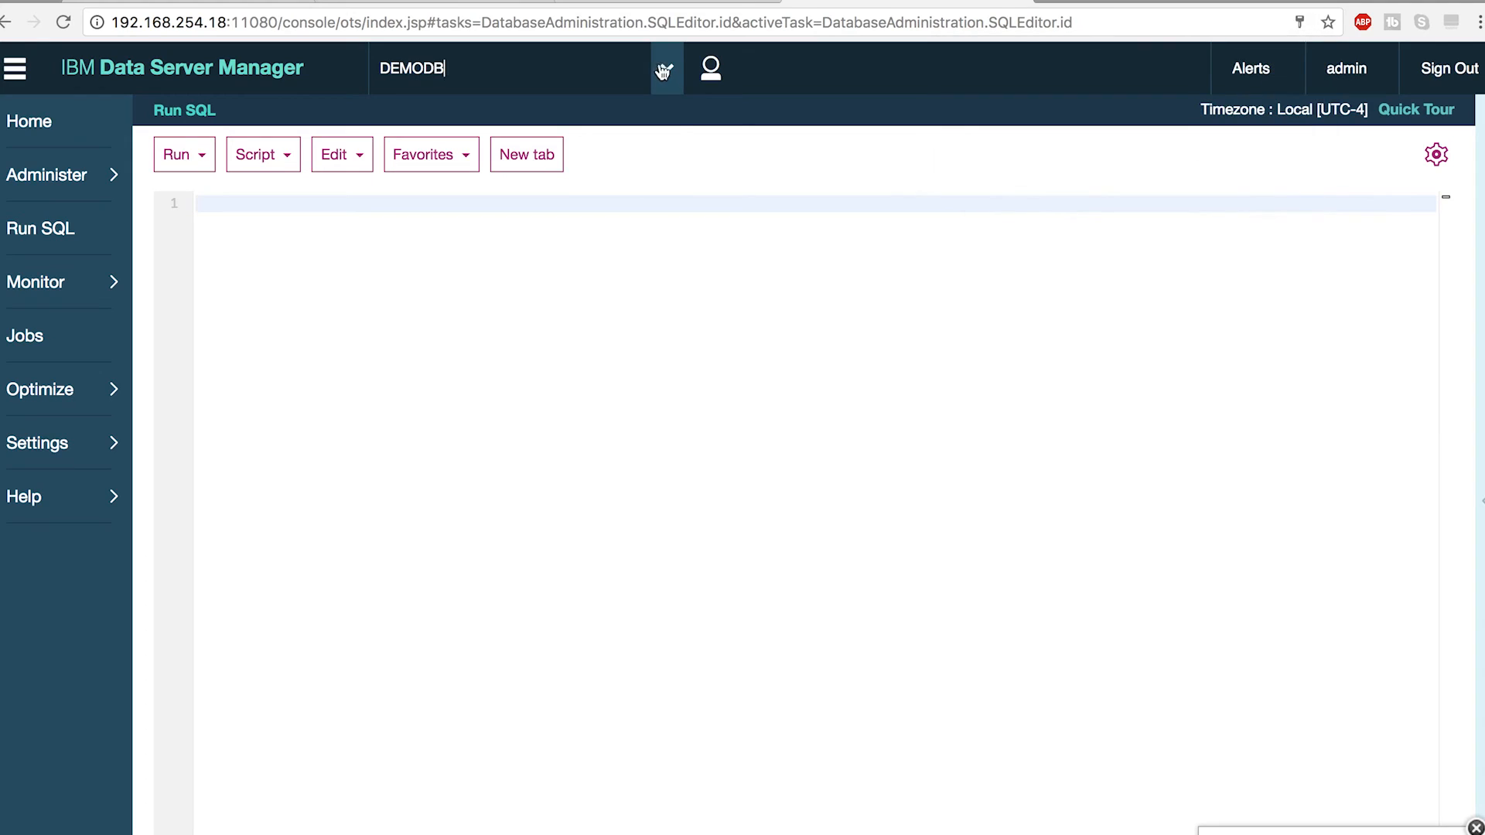
Step: Switch the active database in the browser's Data Server Manager to SAMPLE
left_click(666, 68)
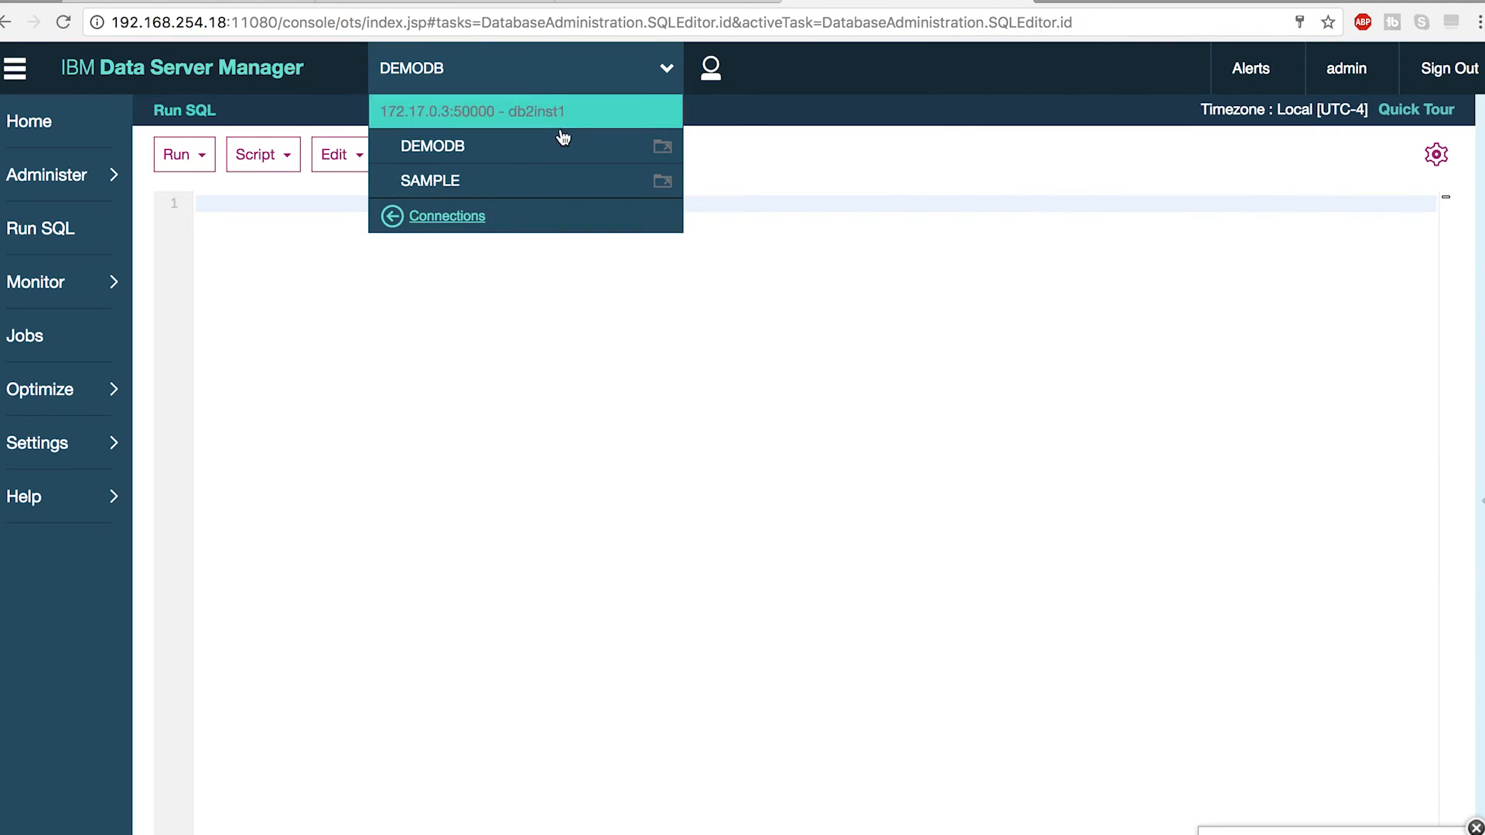
left_click(511, 179)
left_click(331, 278)
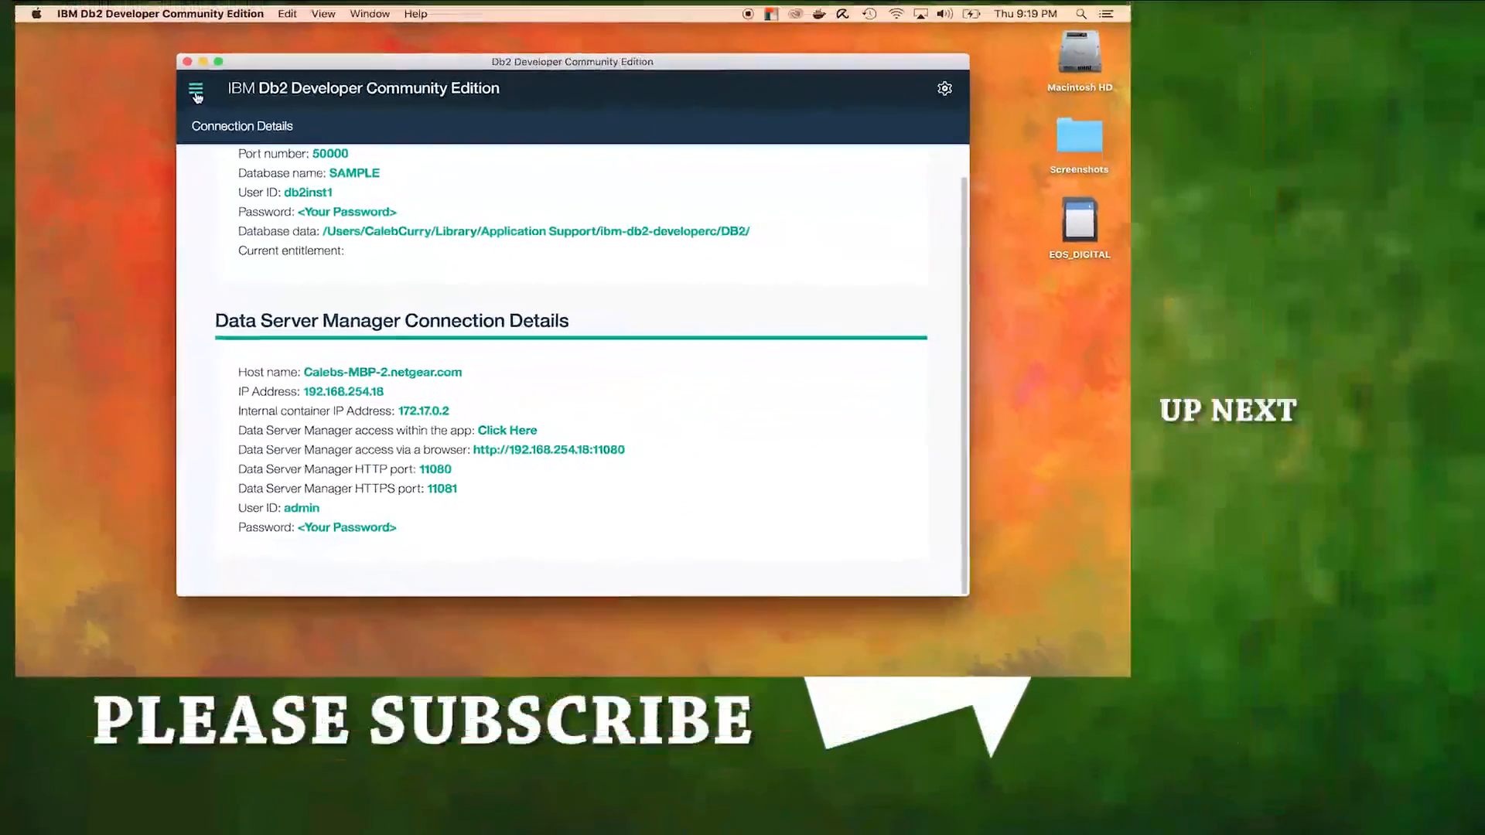
Step: Switch to the Db2 Developer Community Edition app and open its built-in Data Server Manager
left_click(225, 76)
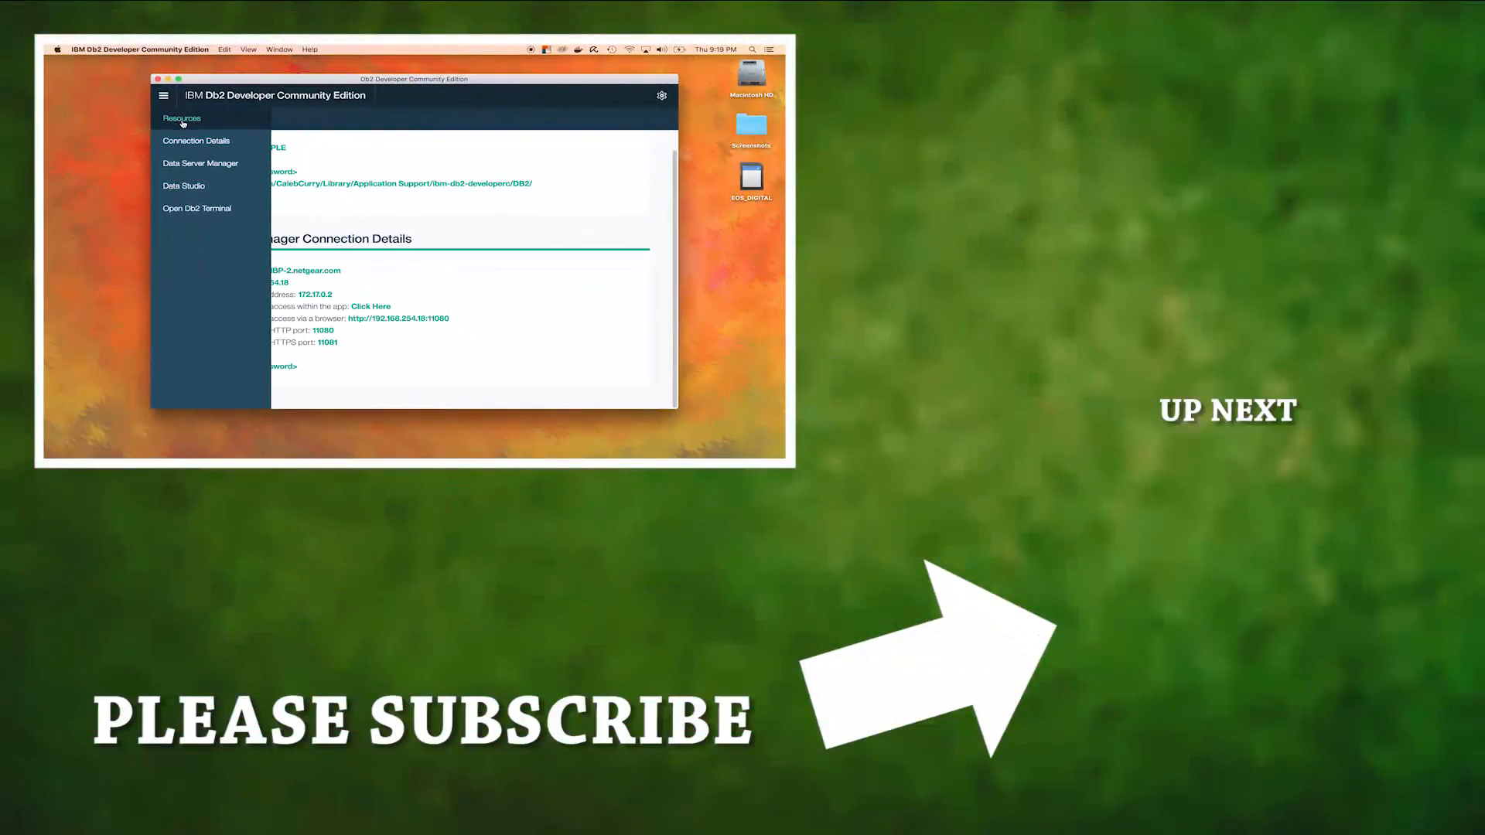
left_click(206, 167)
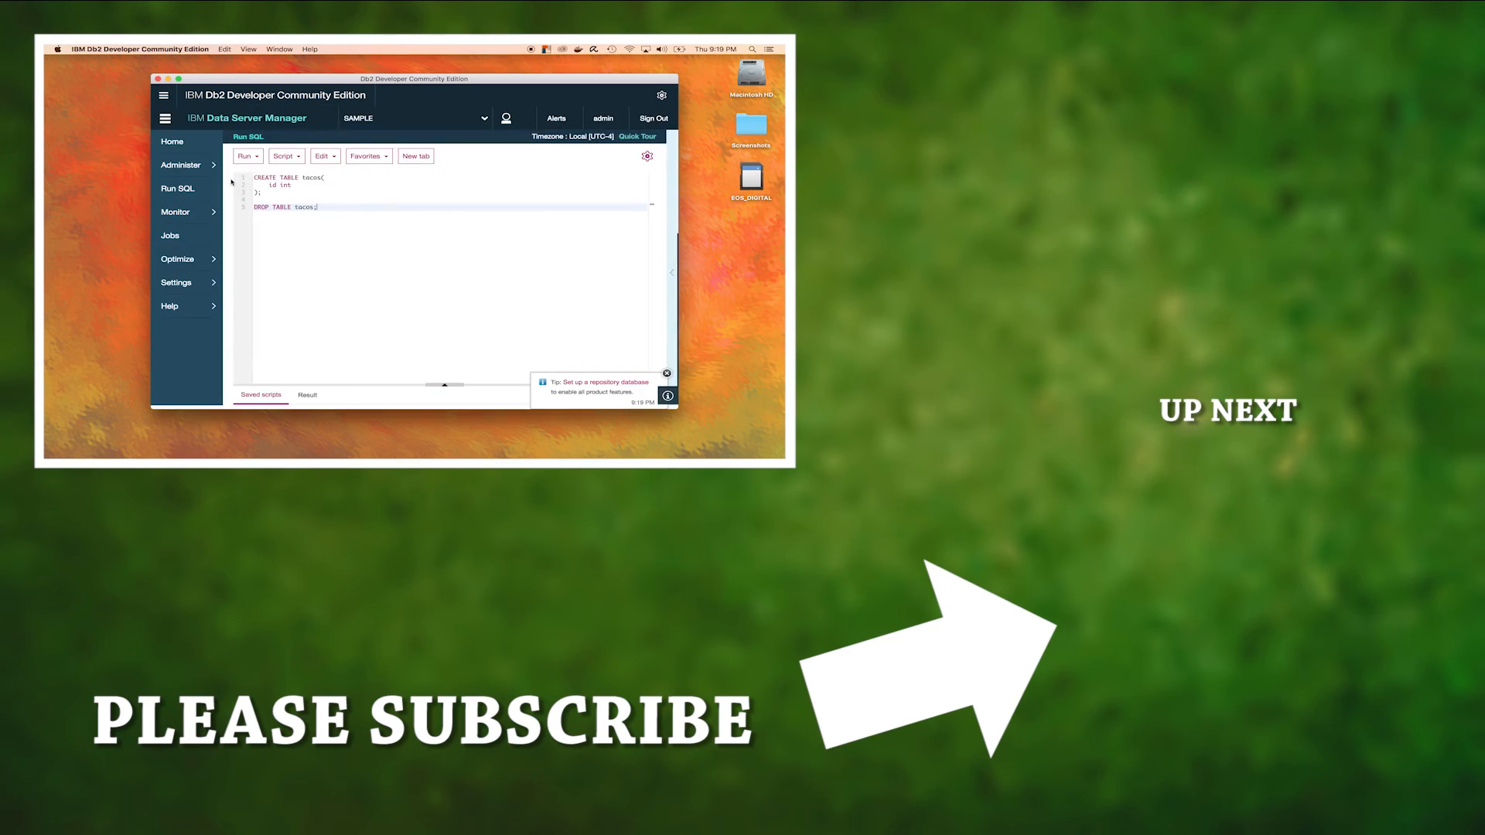